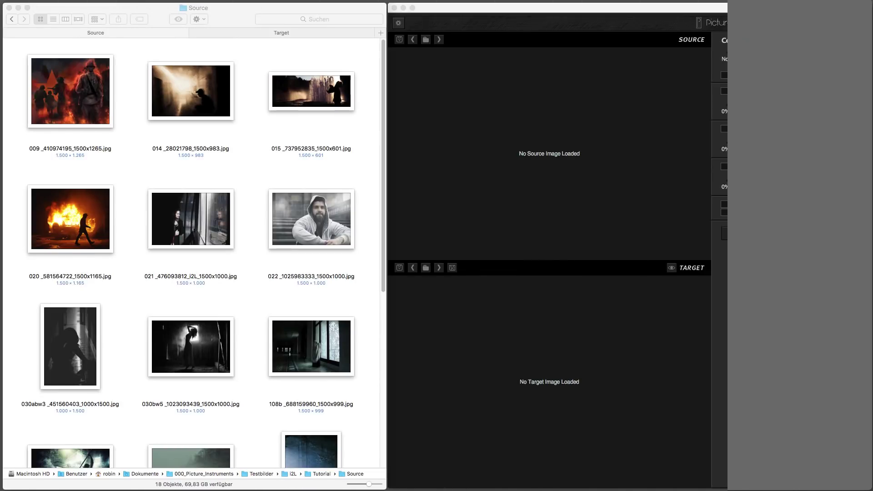
Step: Preview several of the reference photos in the Source folder at full size
click(321, 89)
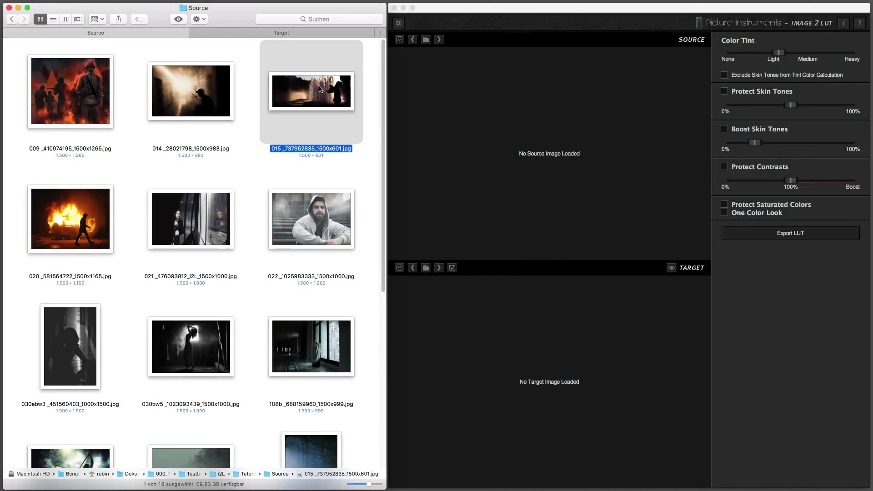
key(space)
key(Down)
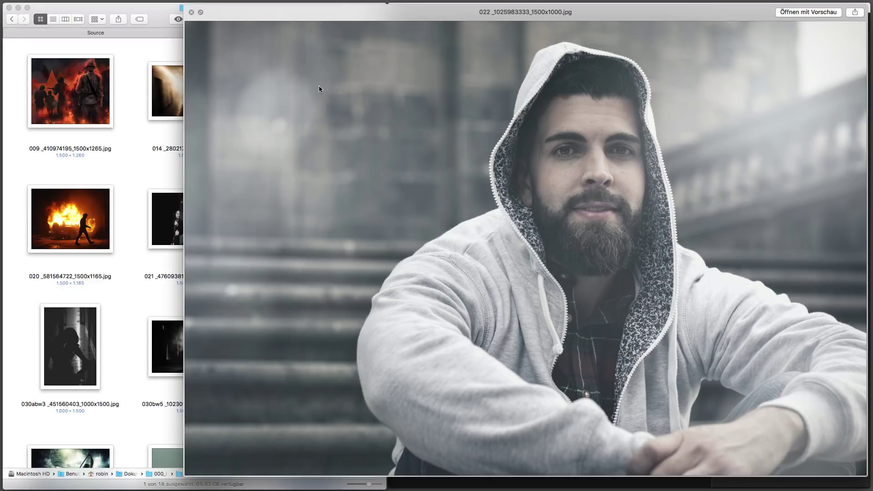
key(Down)
key(Down)
key(space)
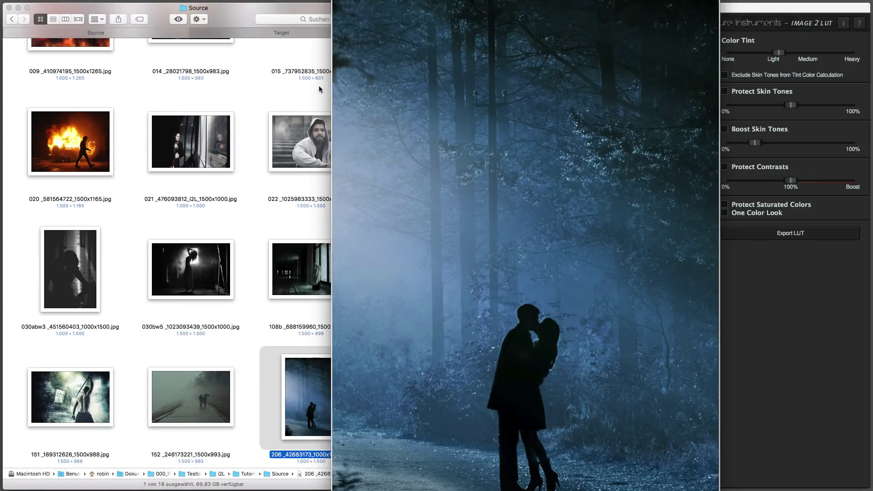
key(space)
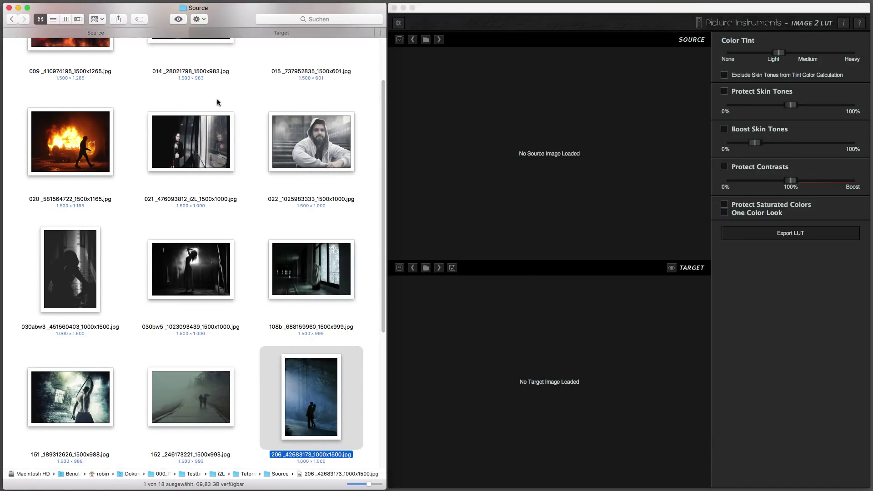
scroll(218, 101, up, 3)
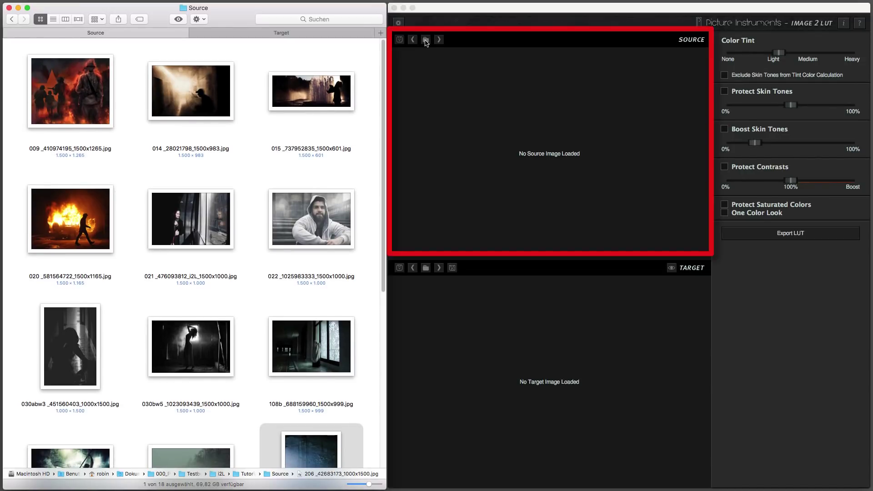
Step: Load the dark hallway photo with the ornate window as source and image 01 from the Target folder as target
click(426, 40)
double_click(426, 139)
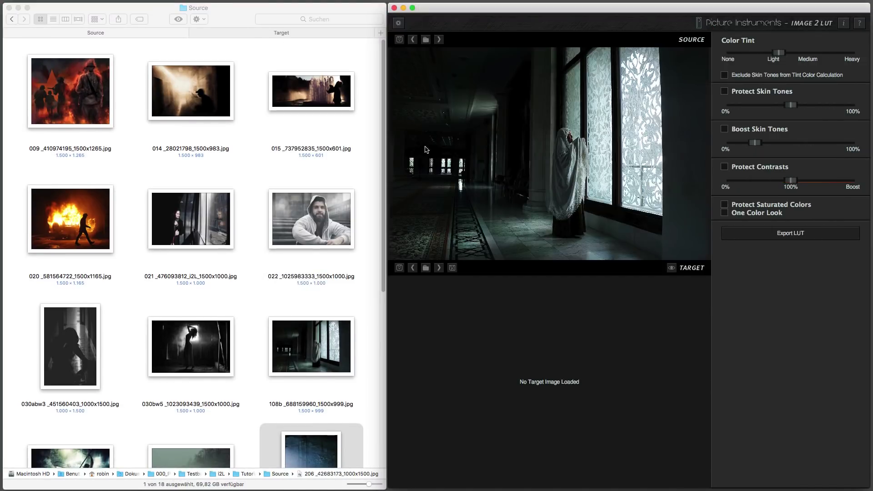
click(426, 268)
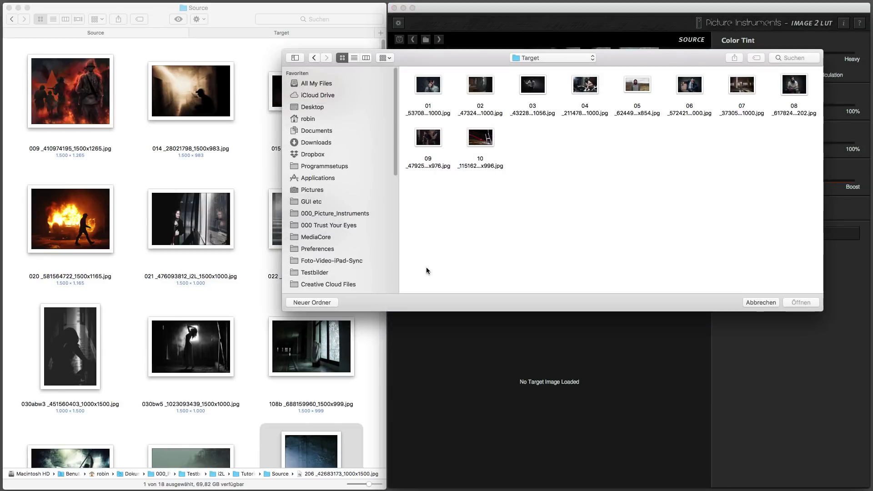
double_click(432, 84)
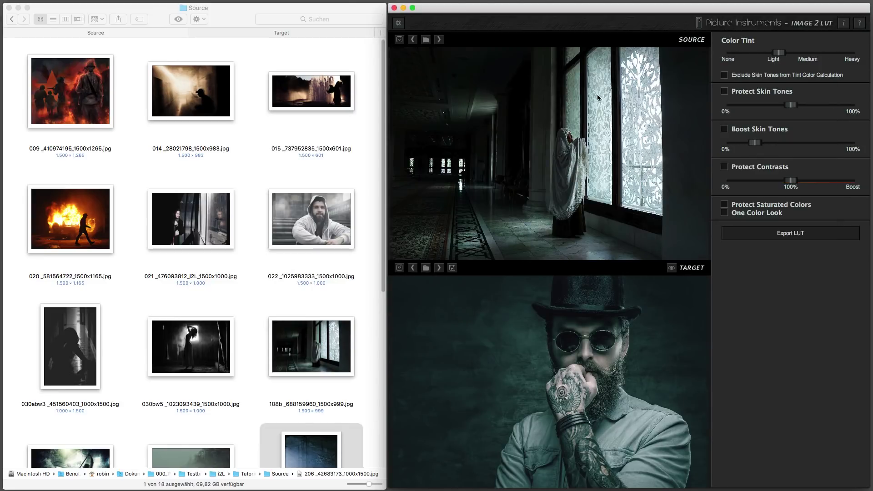
Step: Enable Protect Skin Tones and Boost Skin Tones, each at about 25%
drag(791, 106, 759, 106)
click(757, 143)
drag(758, 145, 760, 146)
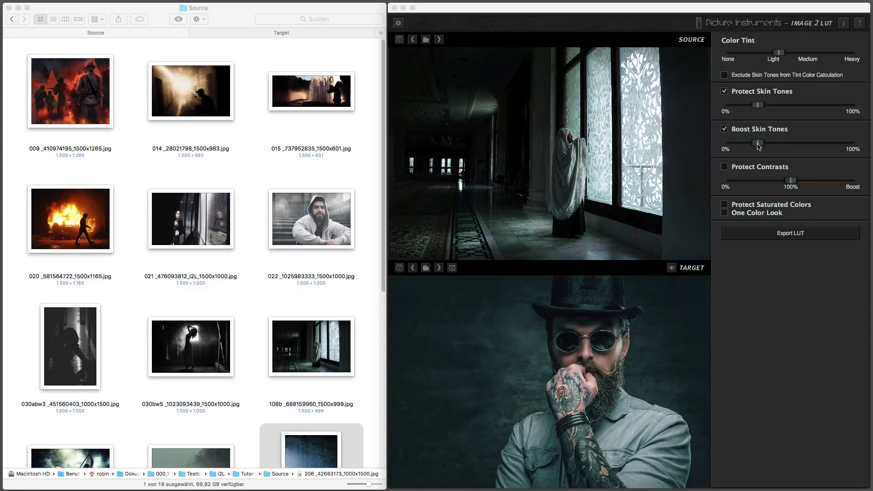
Step: Compare the portrait of the man in the top hat with and without the transferred look
click(671, 269)
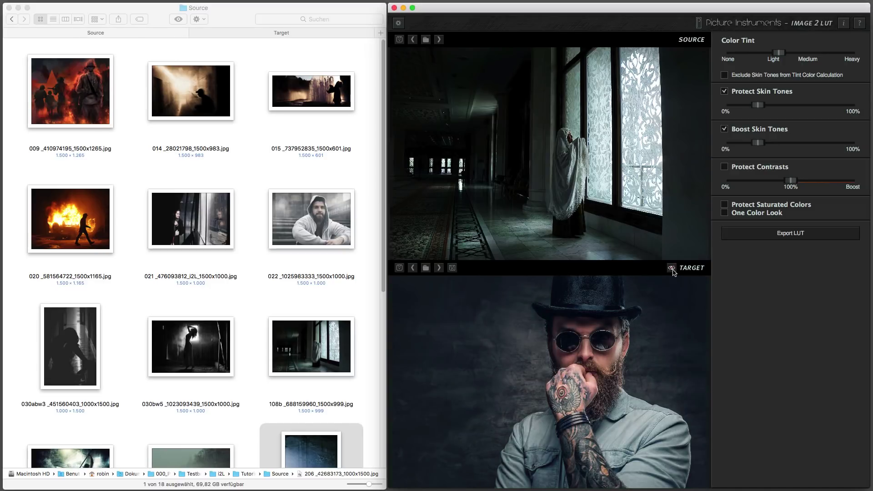
click(672, 269)
click(672, 268)
click(672, 268)
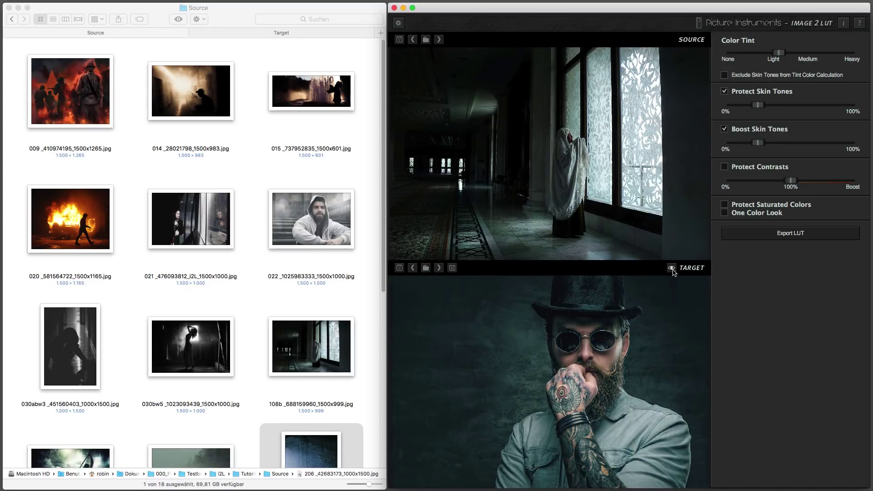
Step: Advance to the second and third target images, comparing each with its ungraded original
click(439, 268)
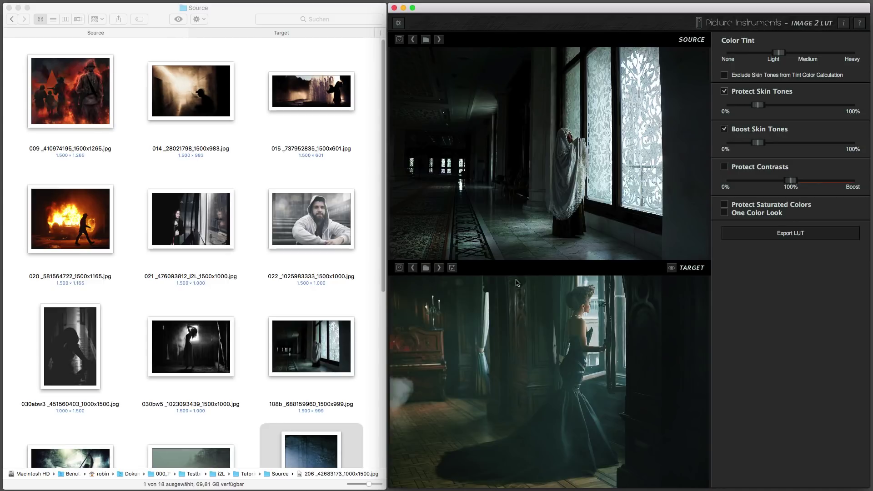
click(672, 268)
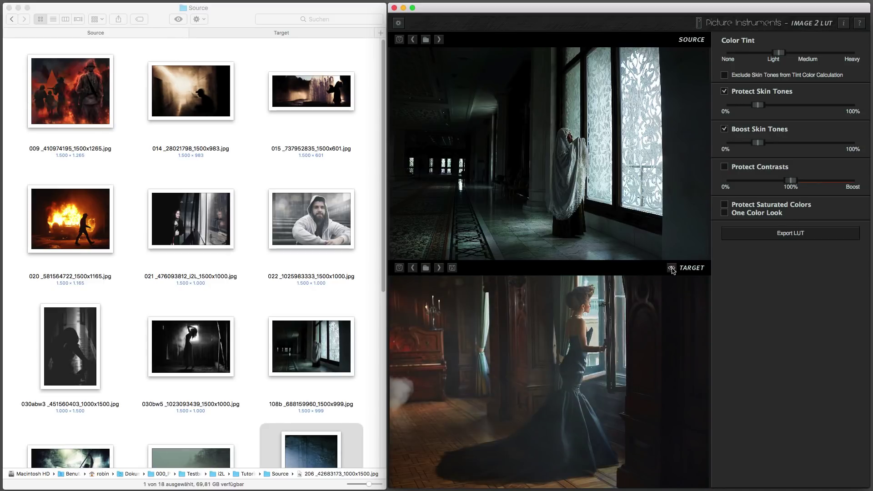
click(672, 269)
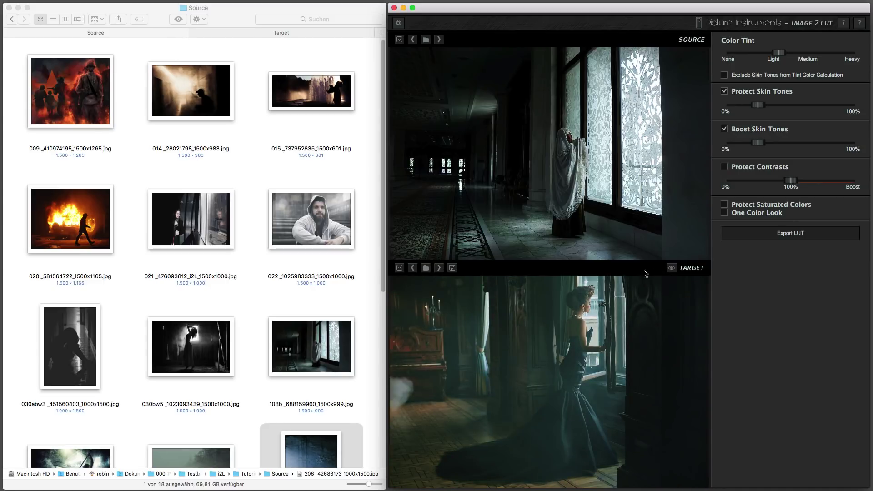
click(439, 269)
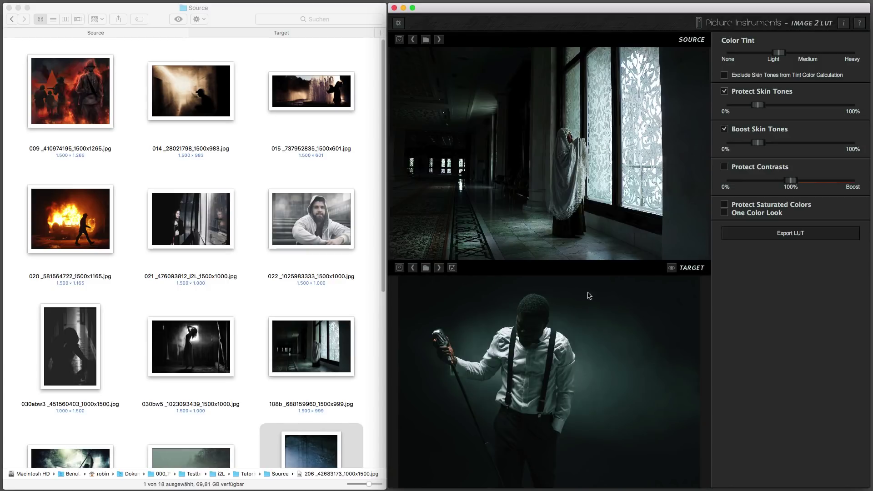
click(672, 269)
click(672, 269)
Step: Advance to the gym photo and the hooded man in the landscape, comparing each with and without the look
click(439, 268)
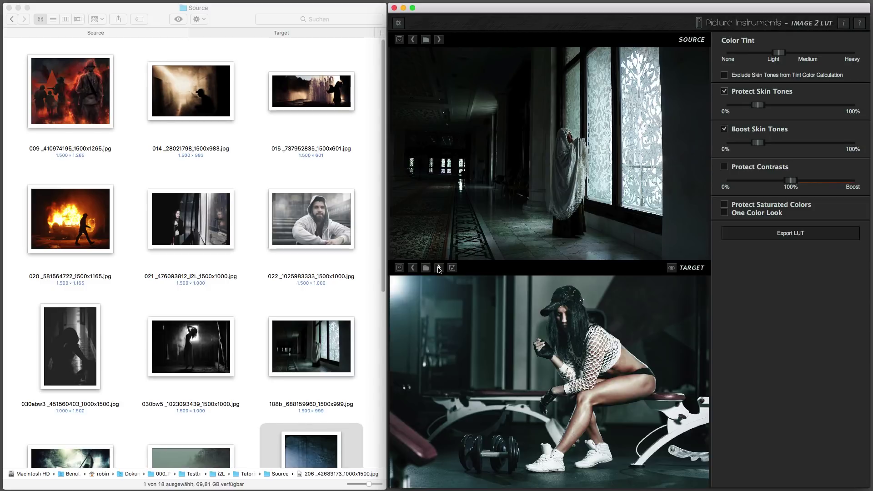
click(672, 269)
click(673, 268)
click(439, 268)
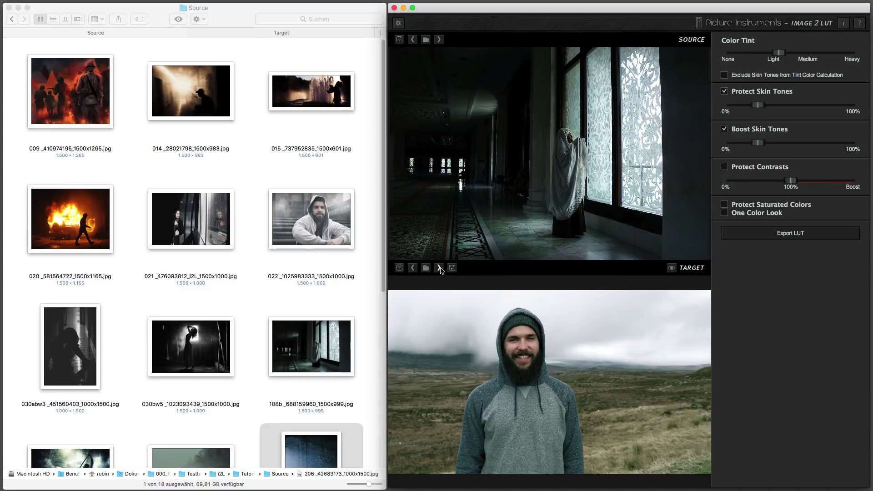
click(673, 269)
click(672, 269)
click(672, 269)
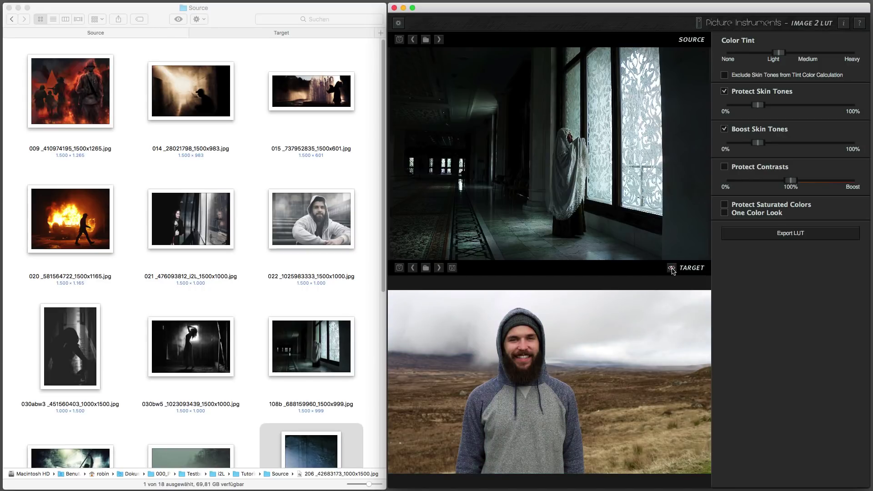
click(672, 268)
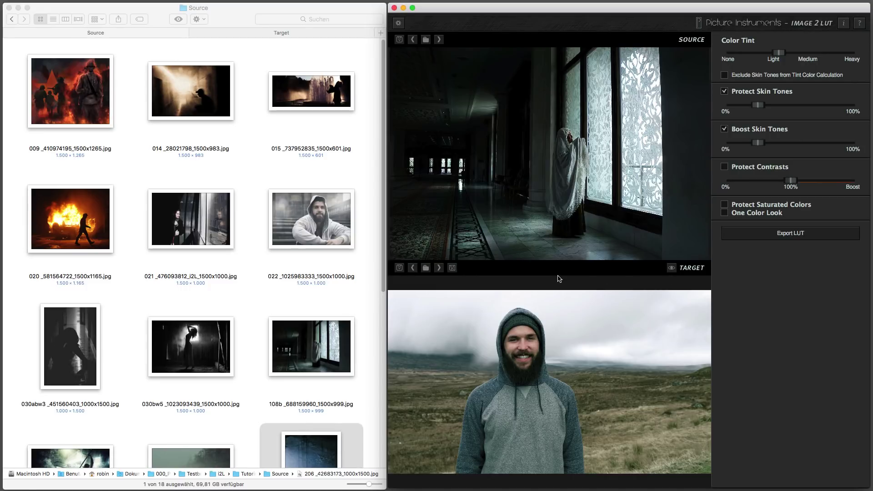
Step: Show the target photo of the man leaning on a wooden crate and cycle through all source images back to the hallway photo
click(439, 269)
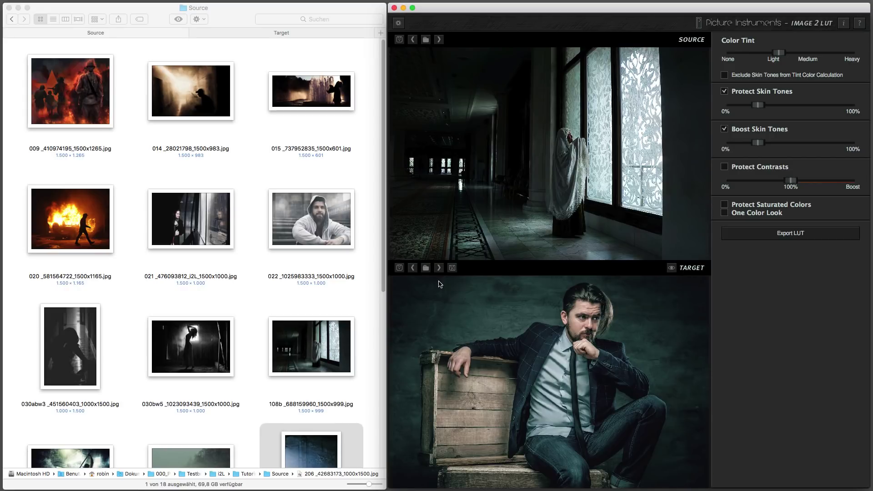
click(439, 40)
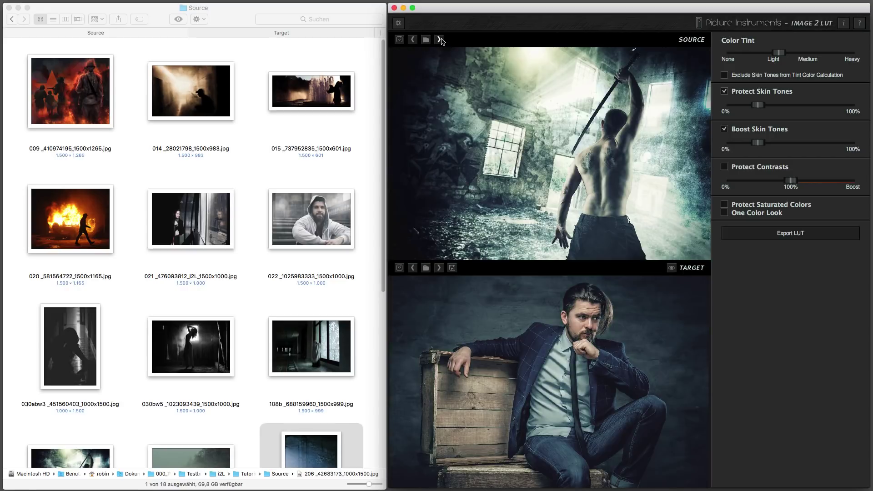
click(439, 39)
click(439, 39)
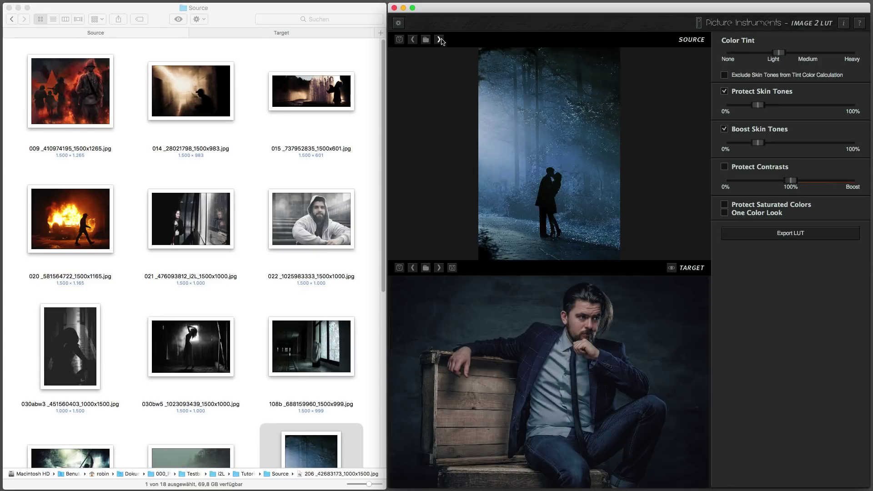
click(439, 39)
click(439, 39)
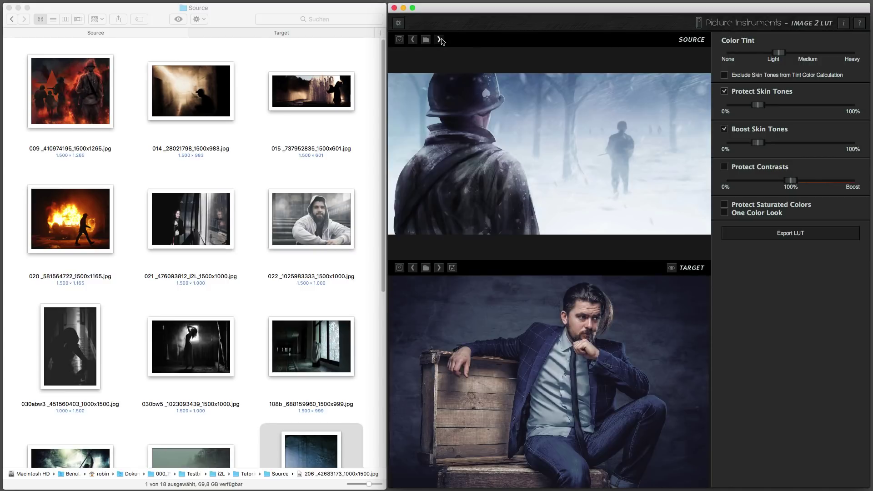
click(439, 39)
click(439, 40)
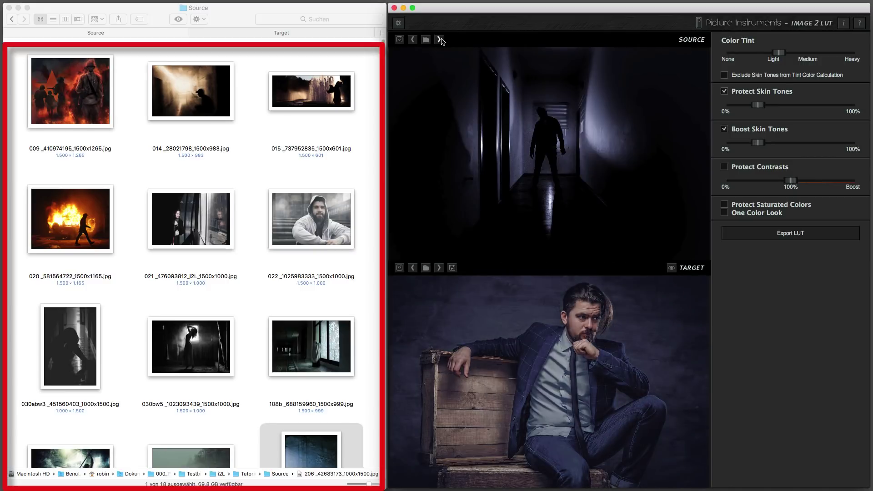
click(439, 40)
click(439, 40)
click(439, 40)
click(439, 40)
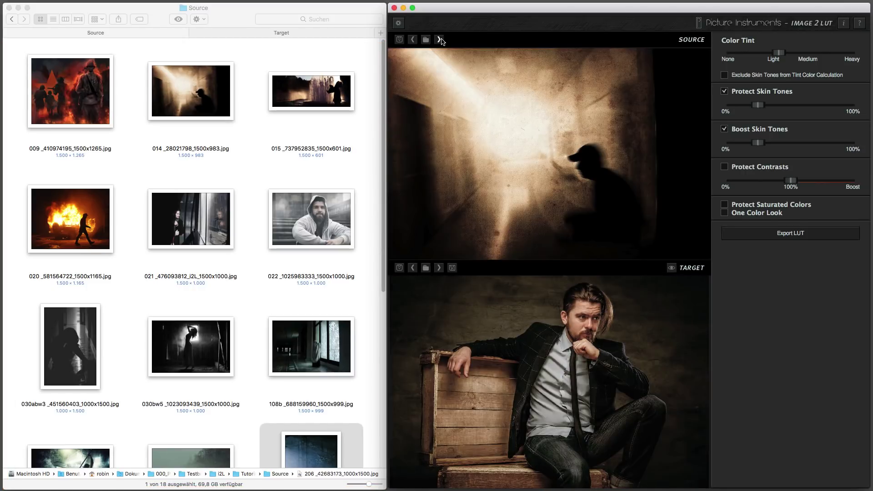
click(440, 41)
click(440, 40)
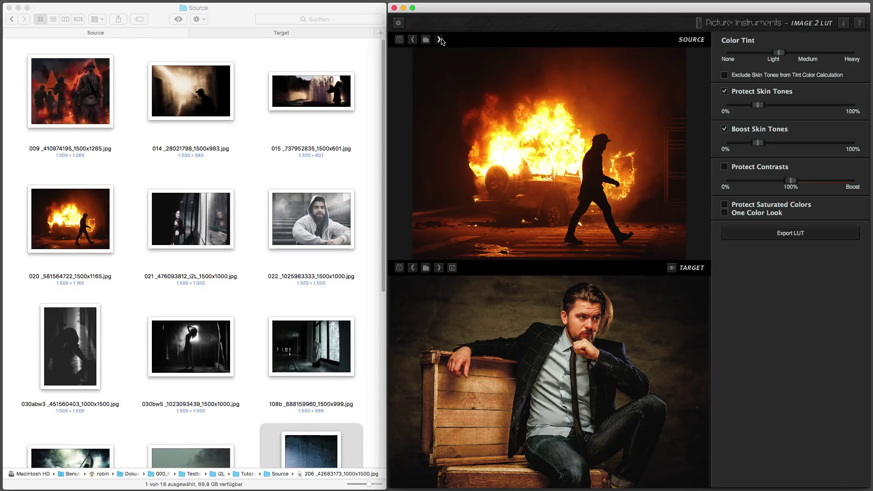
click(439, 39)
click(439, 40)
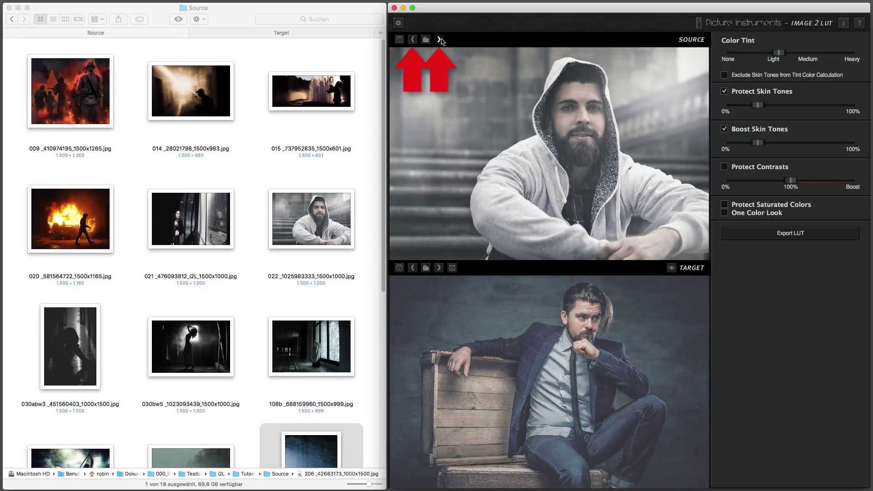
click(439, 40)
click(439, 39)
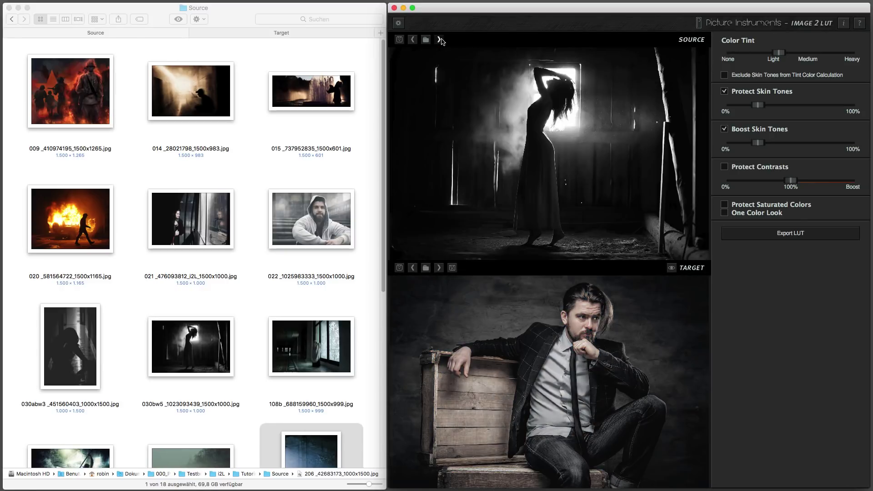
click(439, 40)
Step: Advance to the target photo of the bearded man in a white T-shirt and disable Protect Skin Tones and Boost Skin Tones
click(439, 269)
click(439, 269)
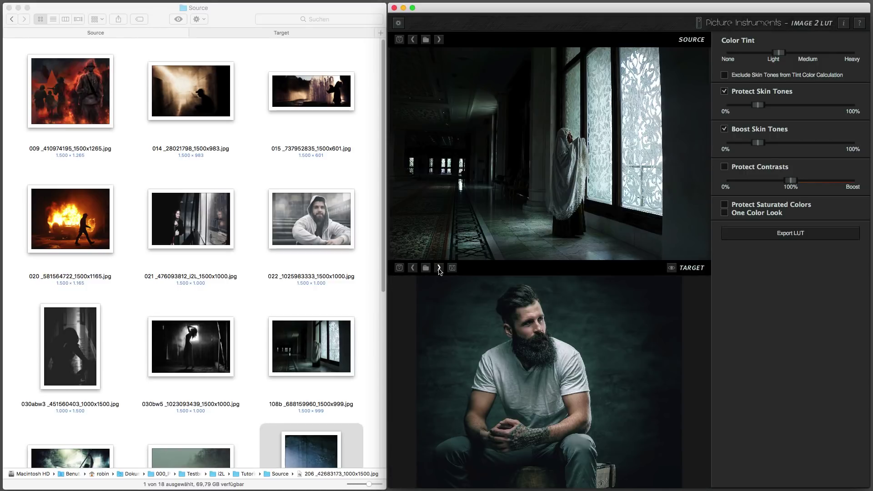
click(725, 91)
click(725, 130)
Step: Switch to Safari and browse the workshop list on the Kohl Photography website
key(super+Tab)
key(super+Tab)
key(super+Tab)
key(super+Tab)
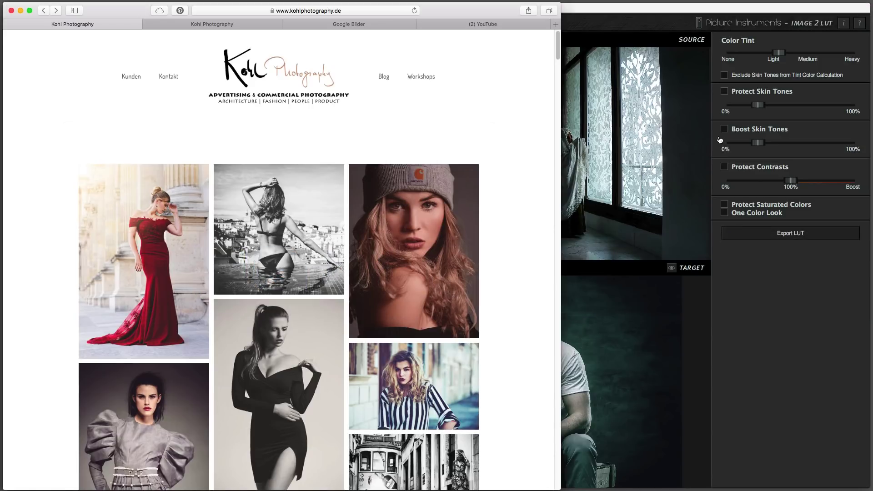
click(414, 81)
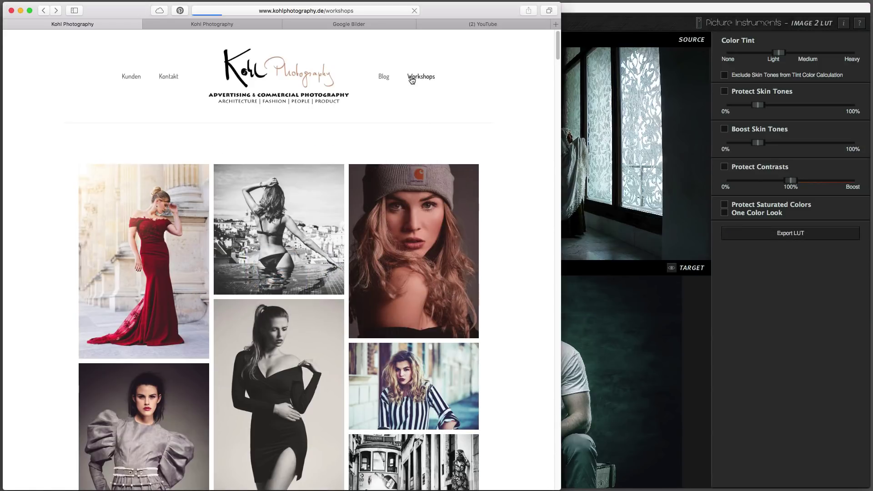
scroll(326, 198, down, 8)
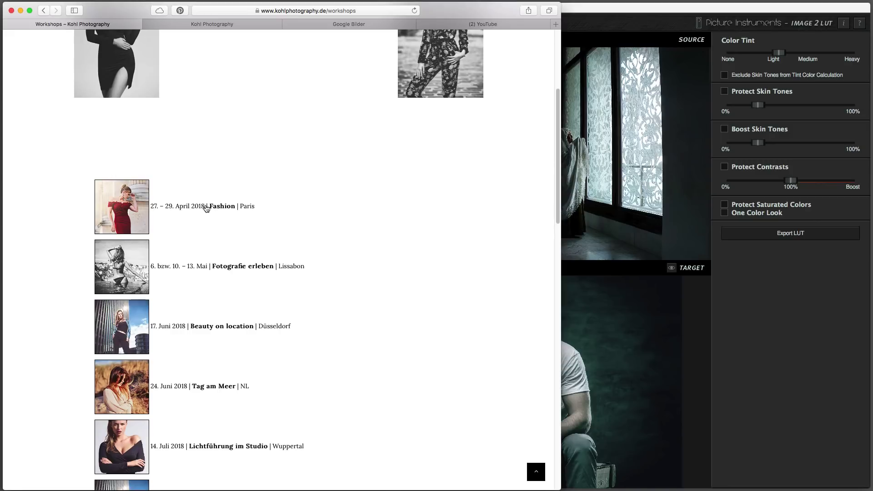
Step: Open the Fashion workshop in Paris and view its photos and description
click(220, 207)
scroll(220, 208, down, 5)
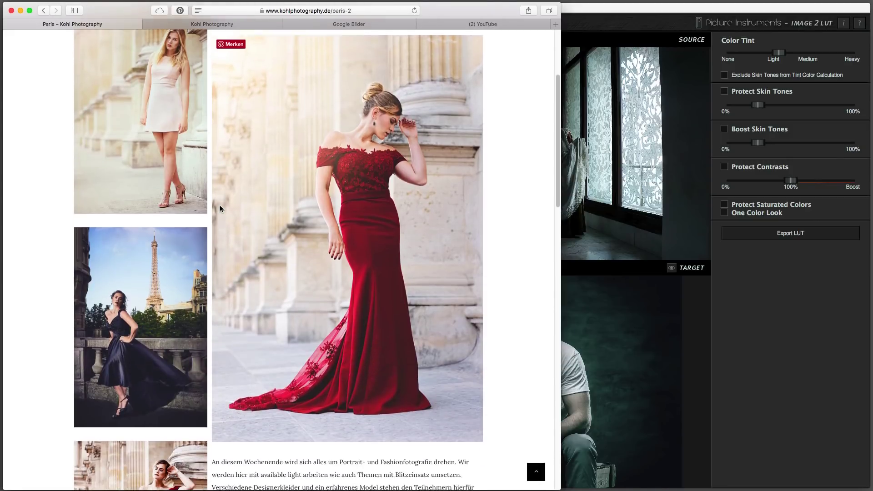
scroll(220, 209, down, 2)
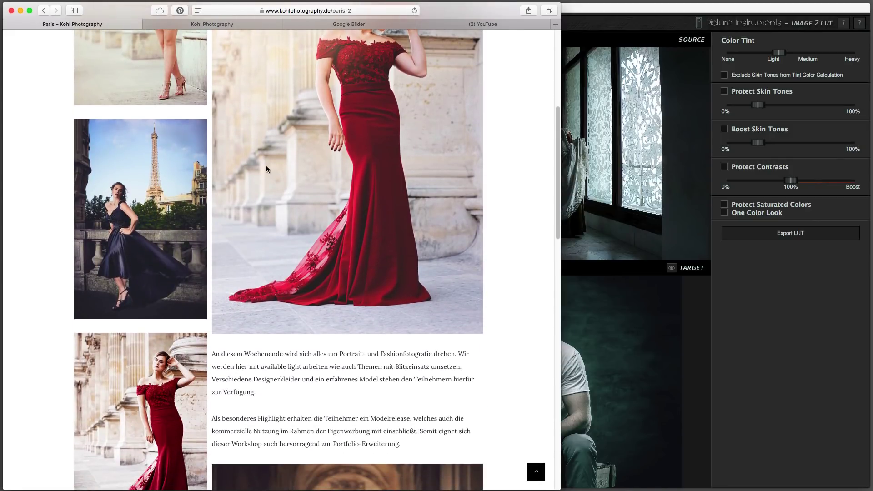
Step: Search Google Images for "cinematic look" and YouTube for "blockbuster trailer"
click(366, 24)
text(cinematic look)
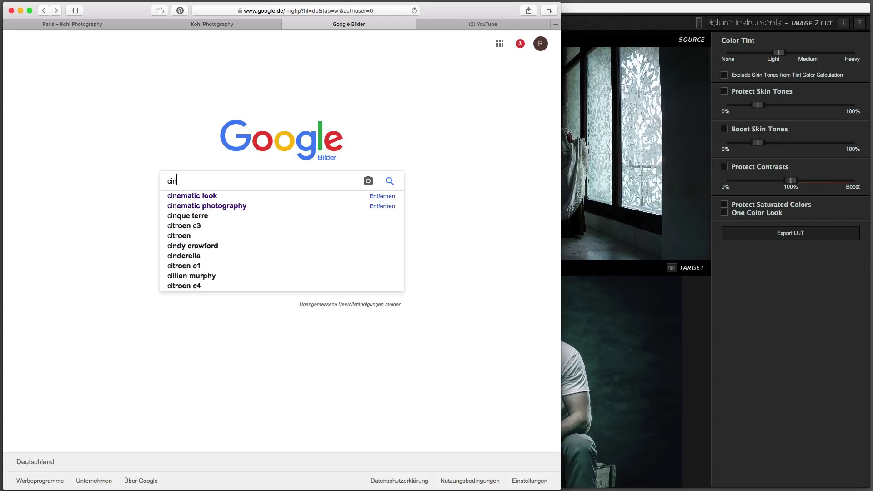
key(Return)
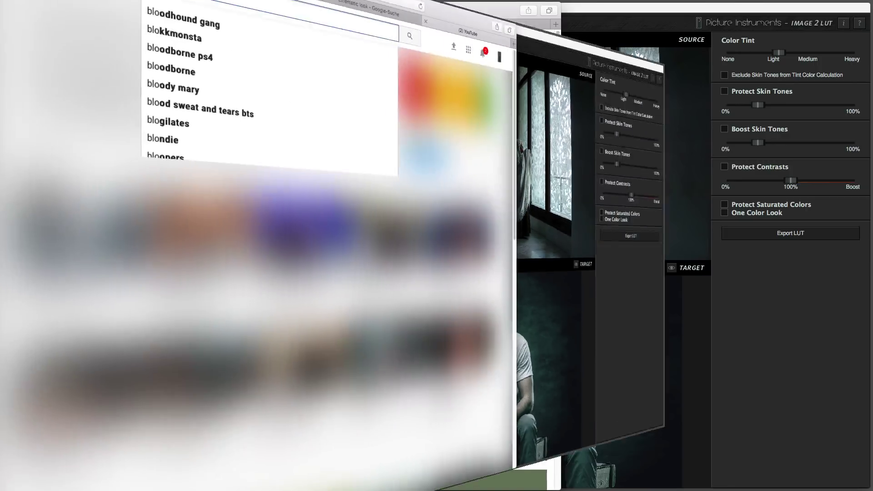
text(buster trai)
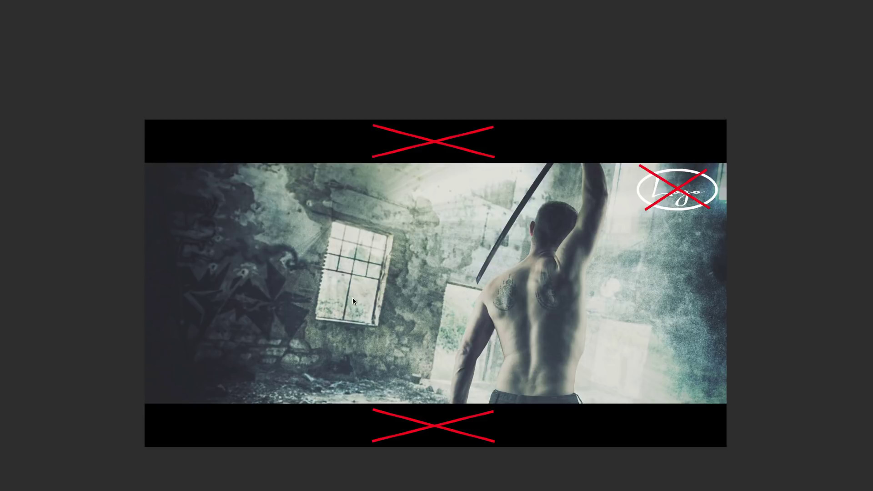
Step: Select only the picture area of the shirtless man's film still, leaving out the black bars and the logo
drag(149, 166, 634, 401)
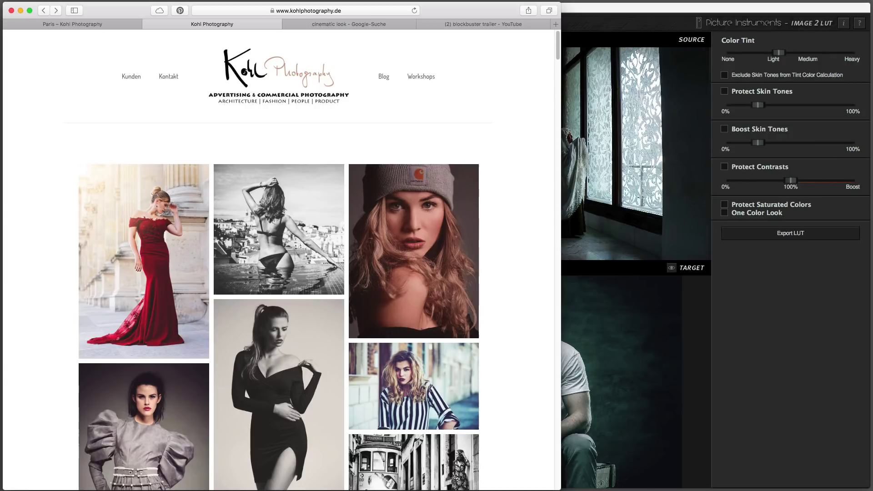
Step: Browse the Kohl Photography portfolio and enlarge the portrait of the long-haired woman with sunglasses on her head
scroll(324, 136, down, 15)
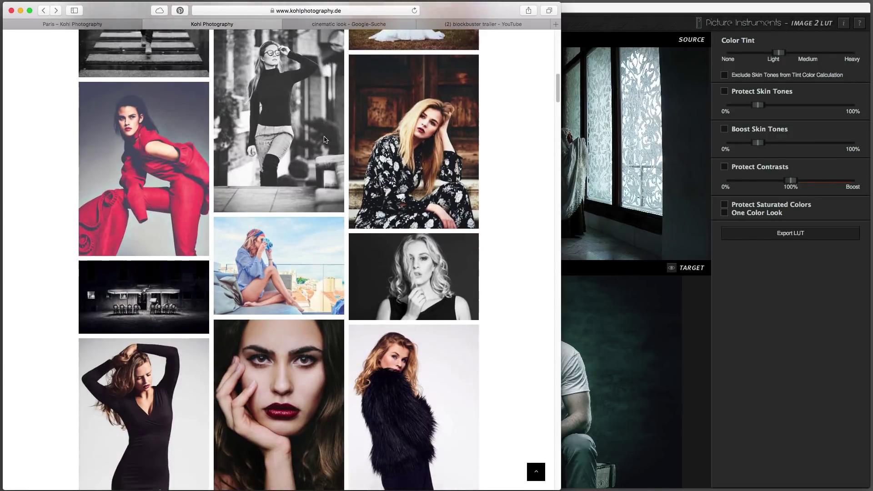
scroll(325, 139, down, 20)
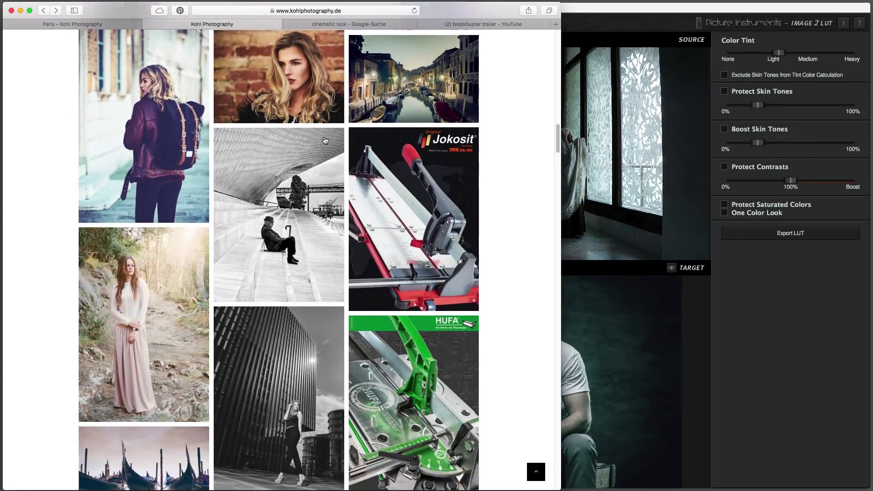
scroll(325, 140, down, 20)
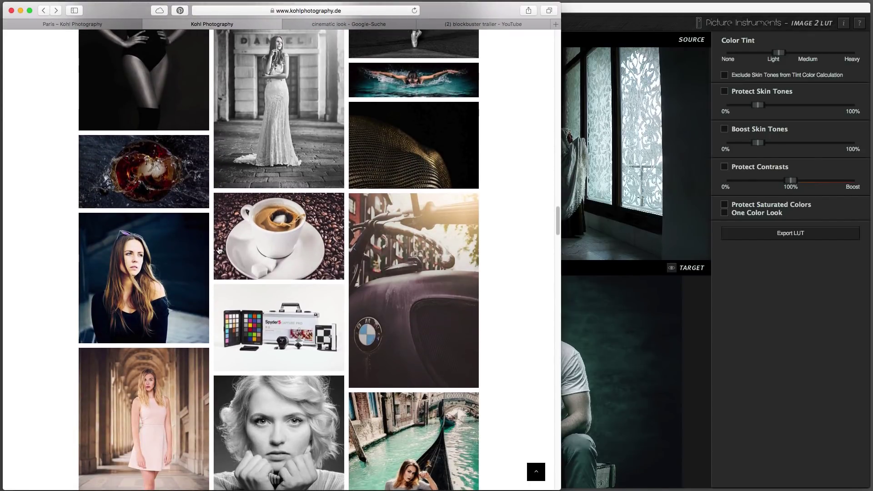
click(176, 263)
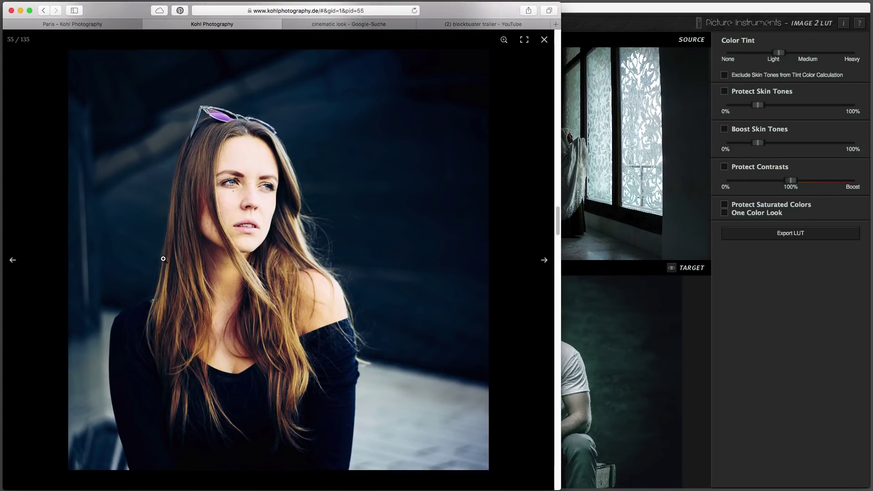
Step: Capture a screen region of the woman's portrait and paste it as the source image in Image 2 LUT
key(super+shift+4)
drag(114, 163, 456, 426)
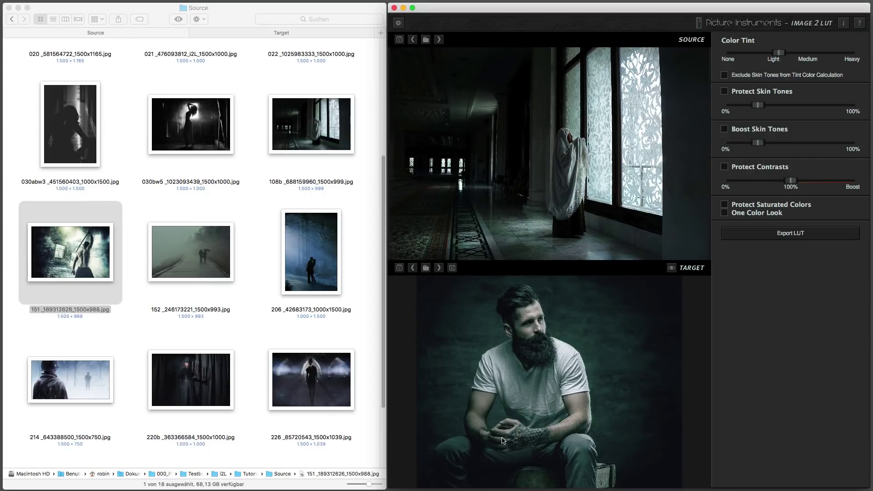
click(399, 40)
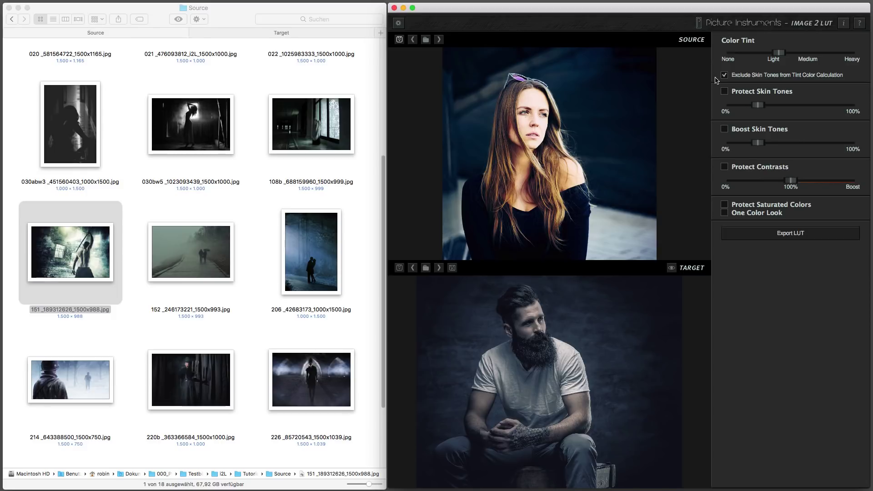
Step: Enable Protect Skin Tones at about one third and Boost Skin Tones at about one quarter
click(724, 90)
mouse_move(758, 106)
mouse_down()
mouse_move(750, 107)
mouse_move(766, 106)
mouse_up()
drag(759, 143, 761, 145)
mouse_move(764, 106)
mouse_down()
mouse_move(756, 106)
mouse_move(775, 108)
mouse_up()
mouse_move(760, 142)
mouse_down()
mouse_move(750, 143)
mouse_move(765, 144)
mouse_up()
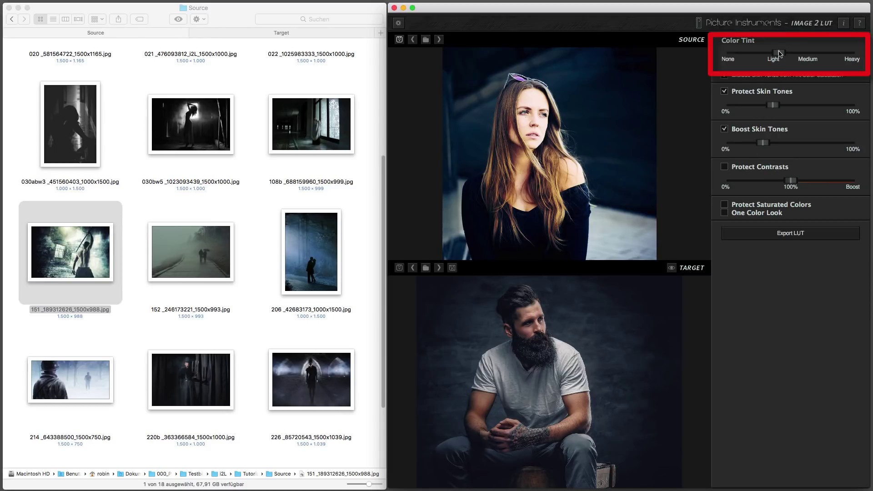
Step: Try a stronger Color Tint around Medium on the bearded man's photo
drag(778, 53, 799, 58)
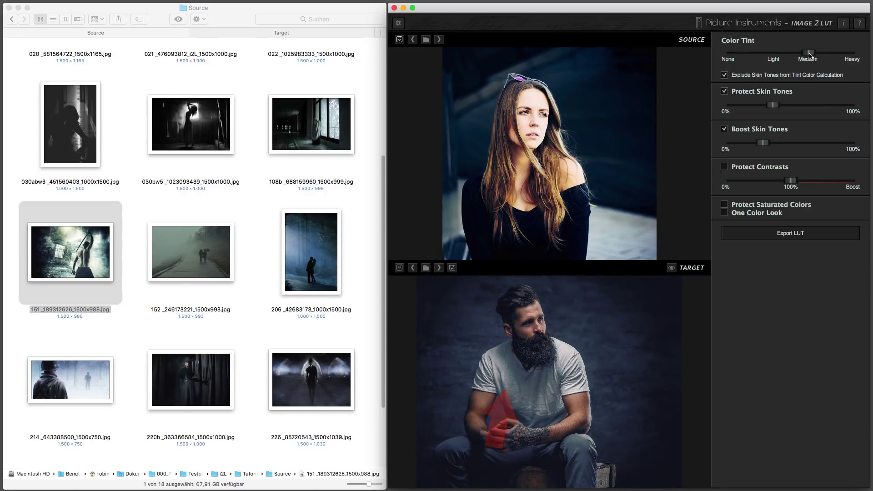
Step: Load the foggy path photo 152 _246173221_1500x993.jpg as the source image
click(426, 40)
click(530, 138)
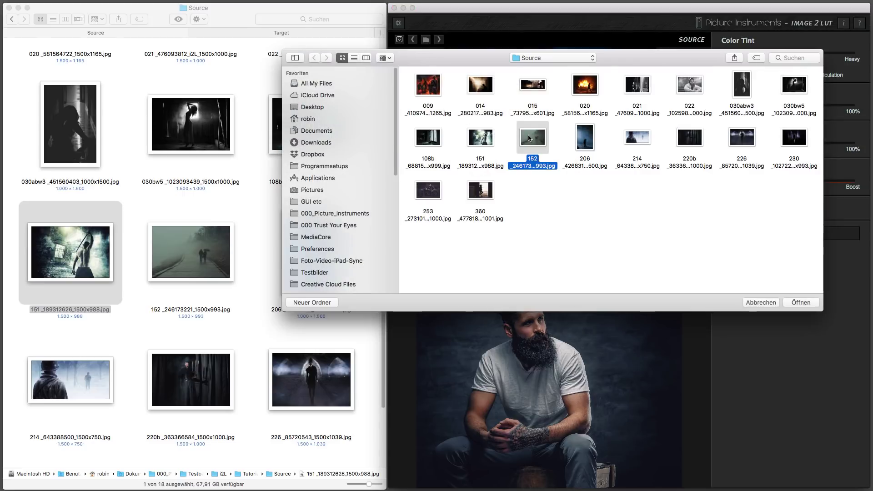
double_click(530, 138)
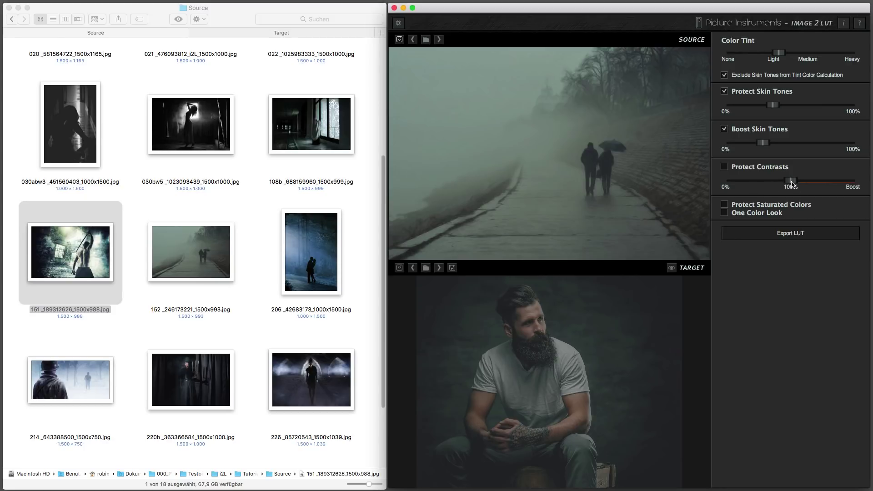
Step: Enable Protect Contrasts at just under 100% and compare the graded target with its original
mouse_move(791, 183)
mouse_down()
mouse_move(725, 186)
mouse_move(789, 184)
mouse_up()
click(672, 268)
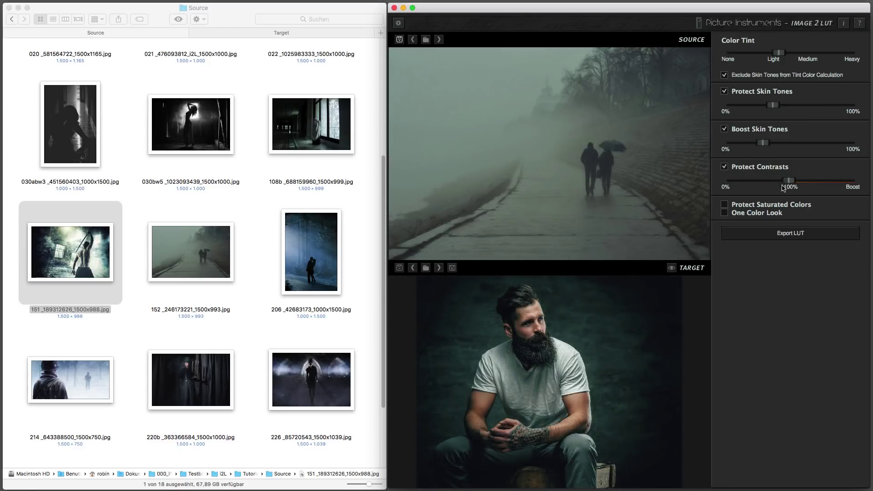
click(672, 268)
Step: Push Protect Contrasts well towards Boost, compare the target with its original, and lower the setting to nearly 0%
drag(789, 182, 832, 180)
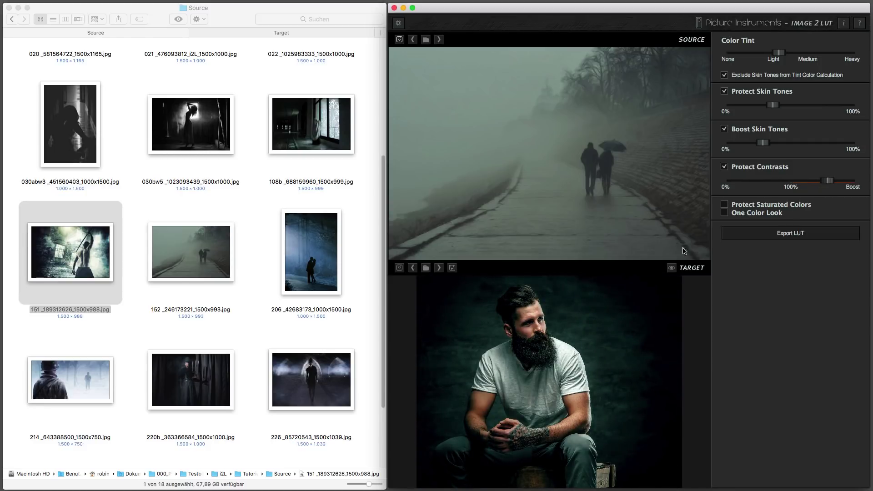
click(672, 268)
click(673, 268)
drag(827, 181, 731, 181)
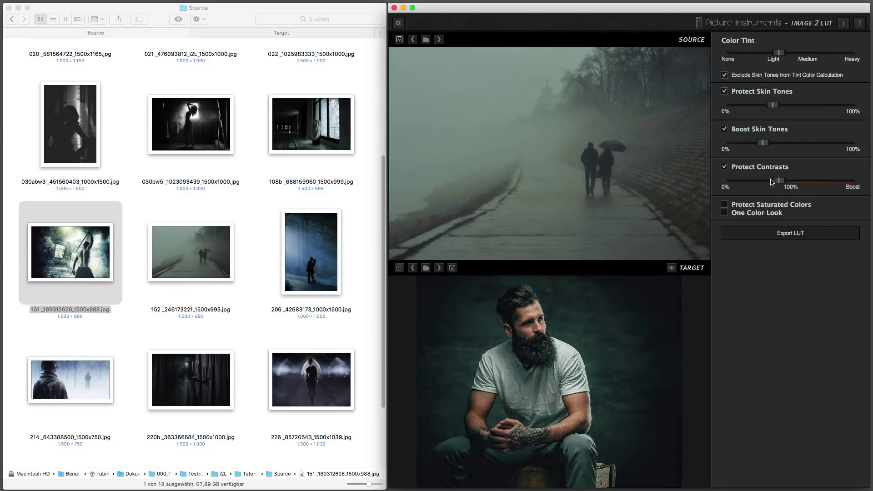
Step: Load the silhouette photo 030abw3 _451560403_1000x1500.jpg as source and disable Protect Skin Tones and Boost Skin Tones
click(425, 40)
click(739, 86)
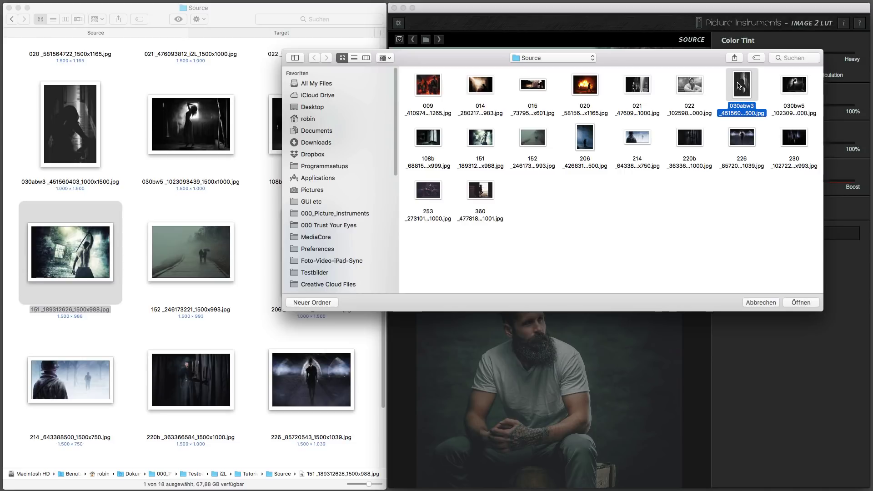
double_click(739, 85)
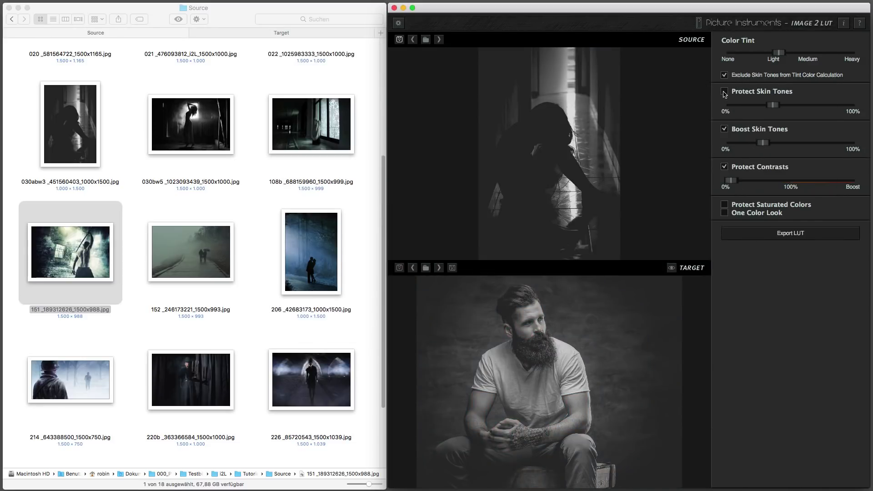
click(725, 129)
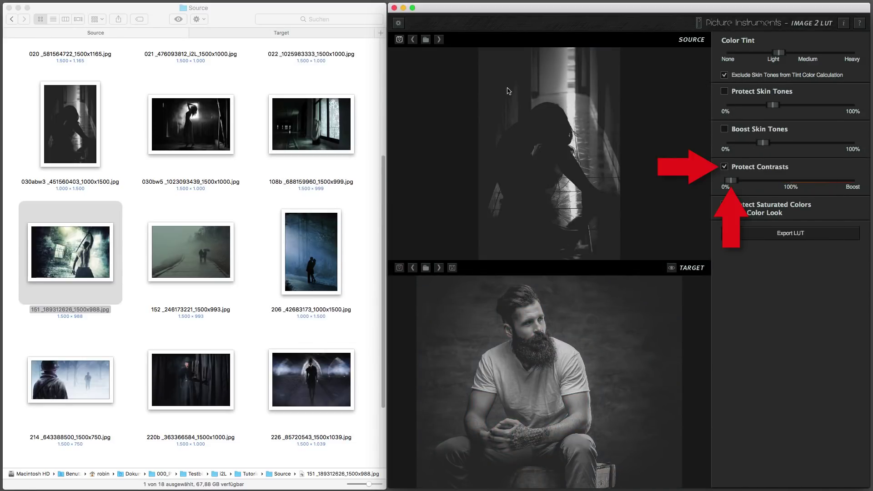
Step: Preview the look of the following black-and-white source photo and return to the crouching silhouette photo
click(439, 40)
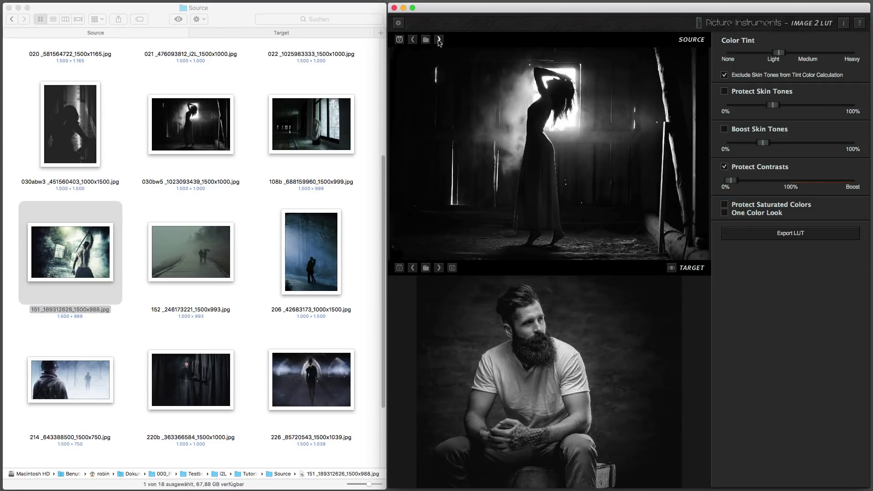
click(413, 40)
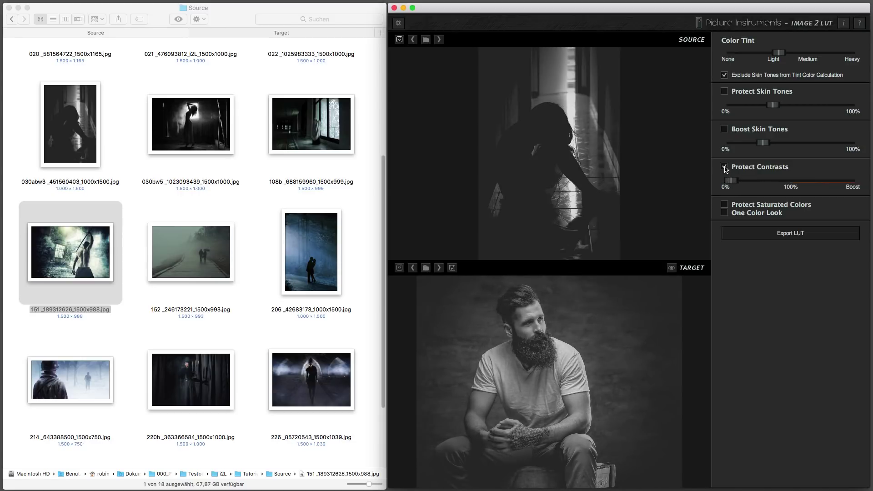
Step: Load the night bridge photo number 10 as the target image and enable Protect Saturated Colors
click(427, 269)
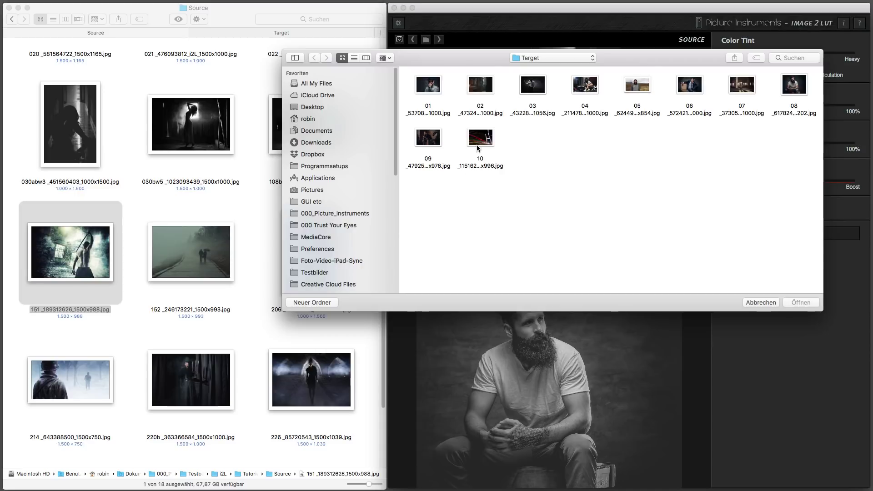
click(480, 141)
double_click(481, 141)
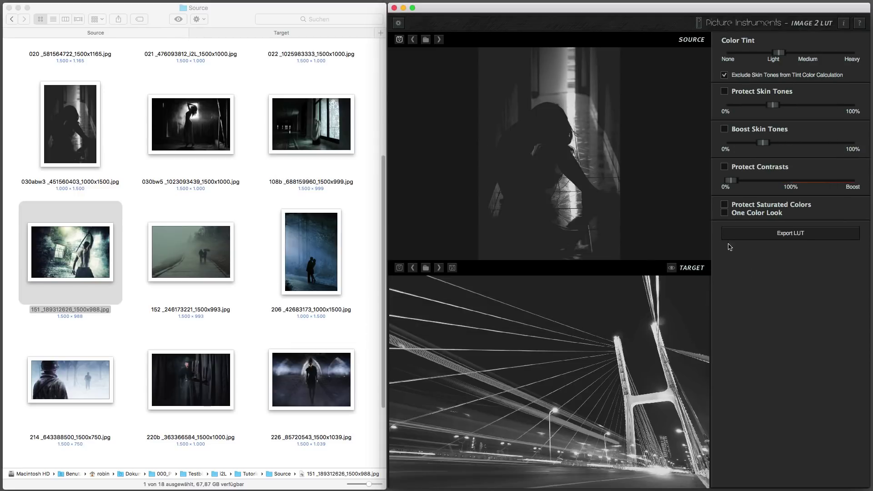
click(725, 205)
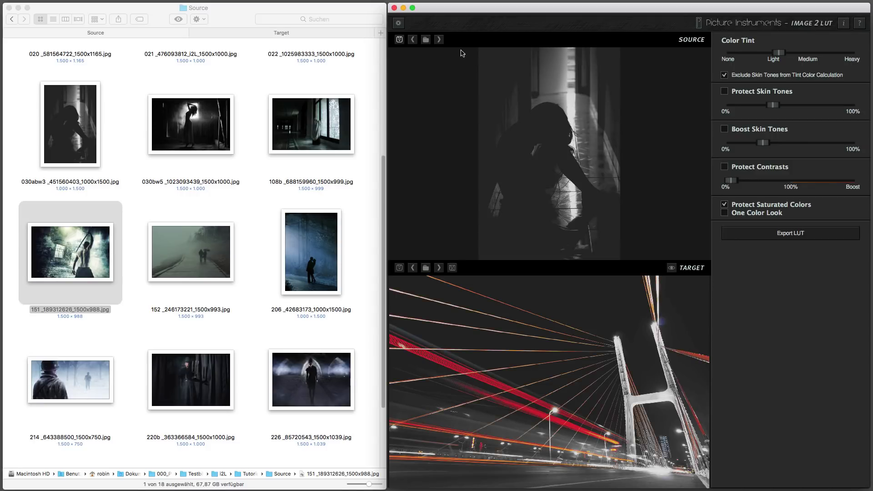
Step: Advance the source images to the foggy path photo and compare the bridge with Protect Saturated Colors off and on
click(438, 41)
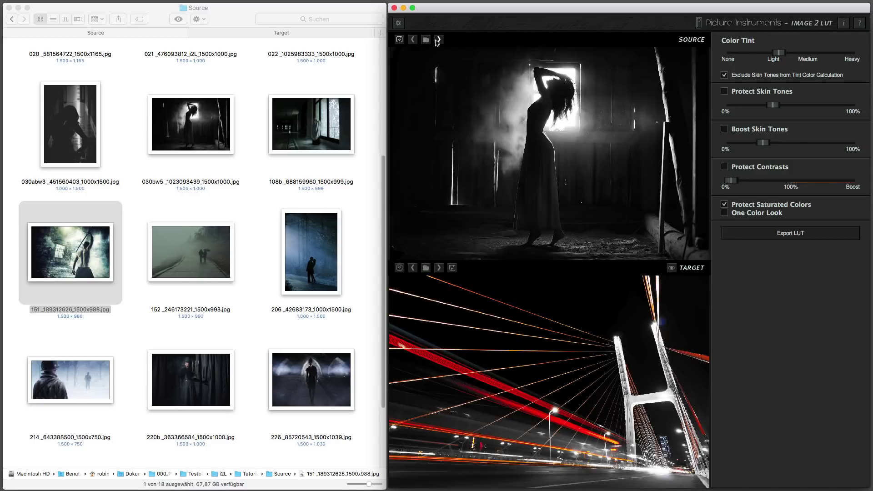
click(438, 40)
click(725, 206)
click(725, 205)
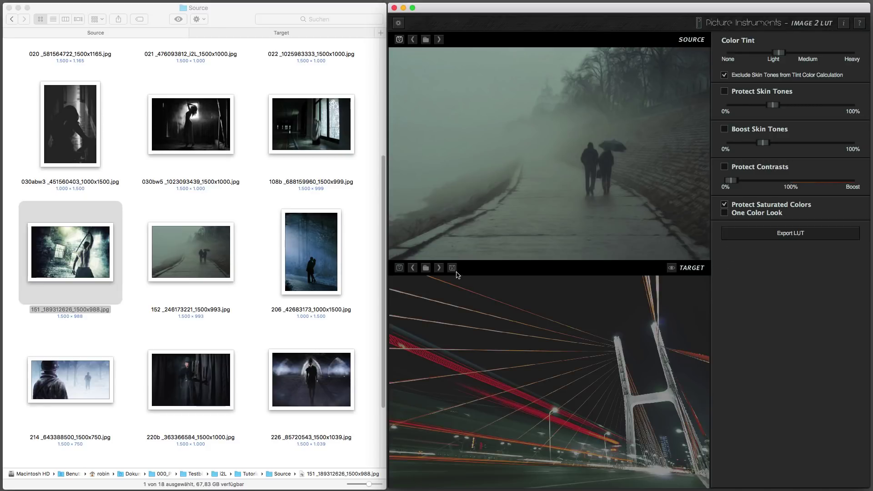
Step: Load target photo 06 of the man leaning on a wooden crate and enable Protect Skin Tones at about 20%
click(427, 269)
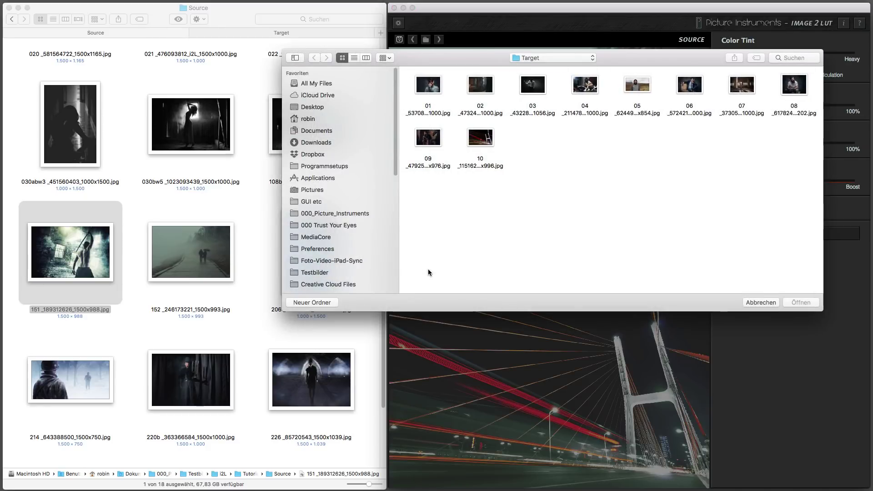
click(684, 89)
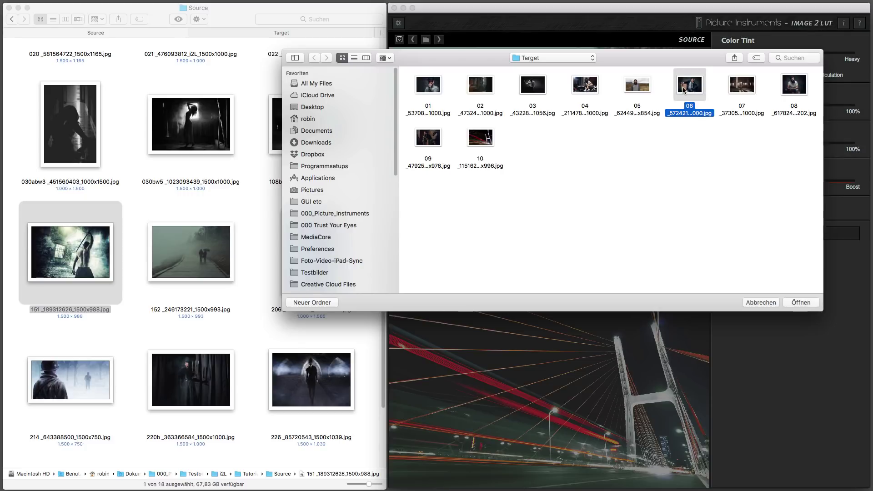
double_click(684, 89)
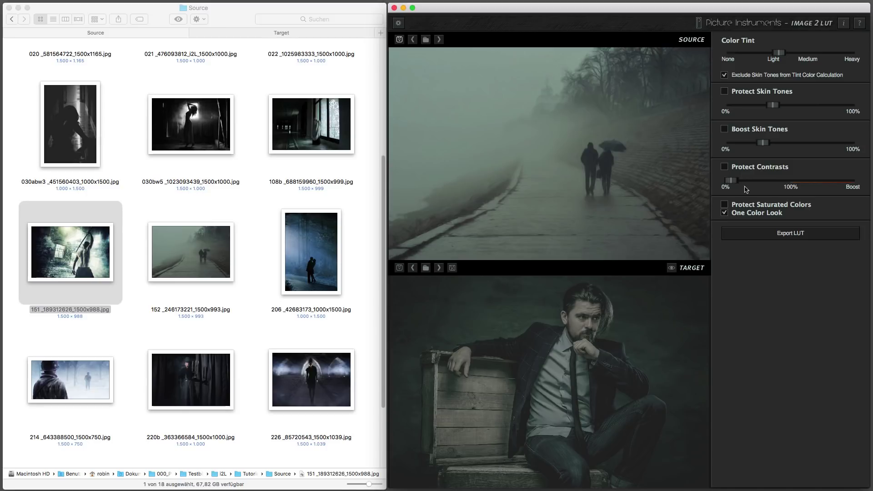
drag(772, 107, 755, 112)
Step: Export the graded preview as a JPG named 06 _572421121_1500x1000_Graded into the Cinematic Images folder
click(453, 268)
click(505, 249)
click(506, 248)
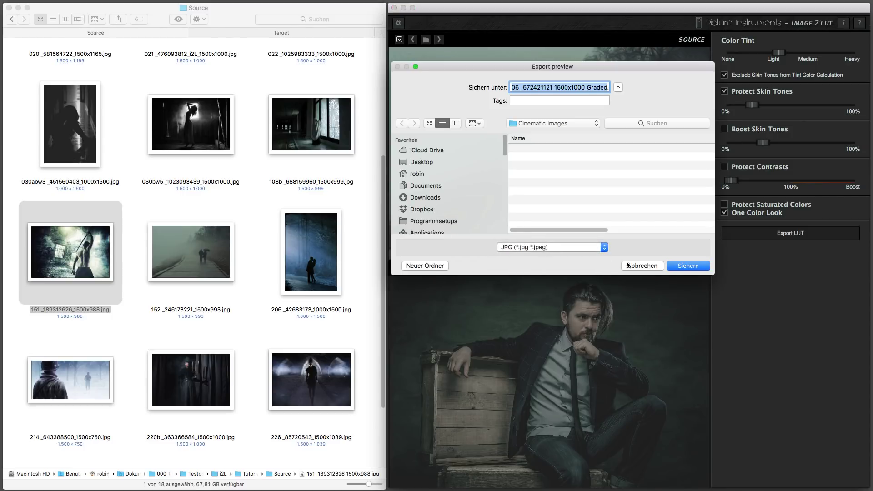
click(682, 266)
Step: Export the LUT as 152 _246173221_1500x993_Look into the Cinematic Looks folder
click(792, 235)
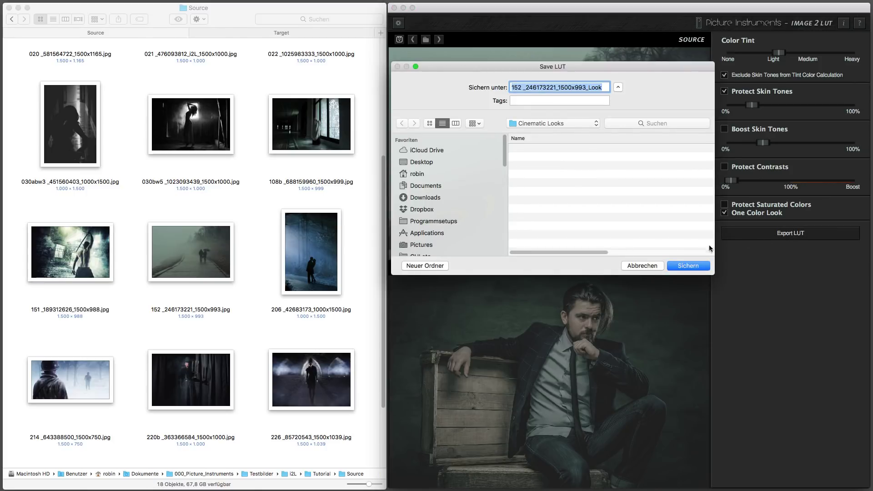
click(689, 266)
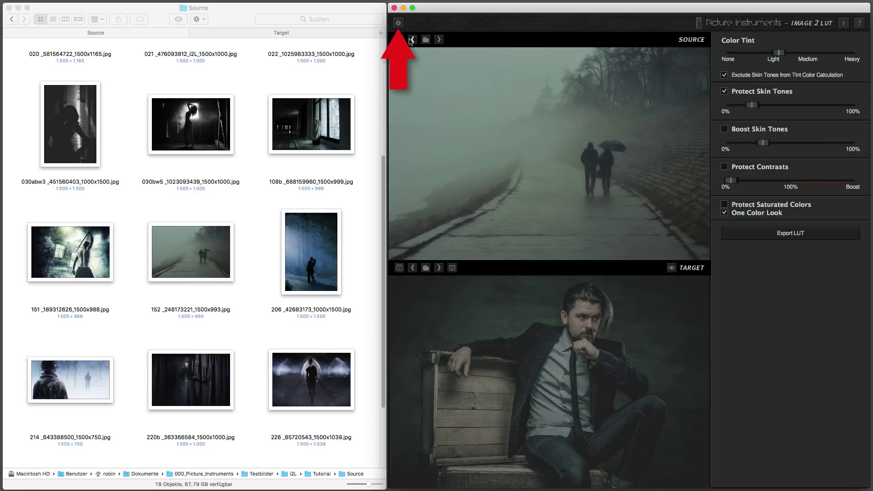
Step: View the LUT export format options in the settings and close them
click(398, 24)
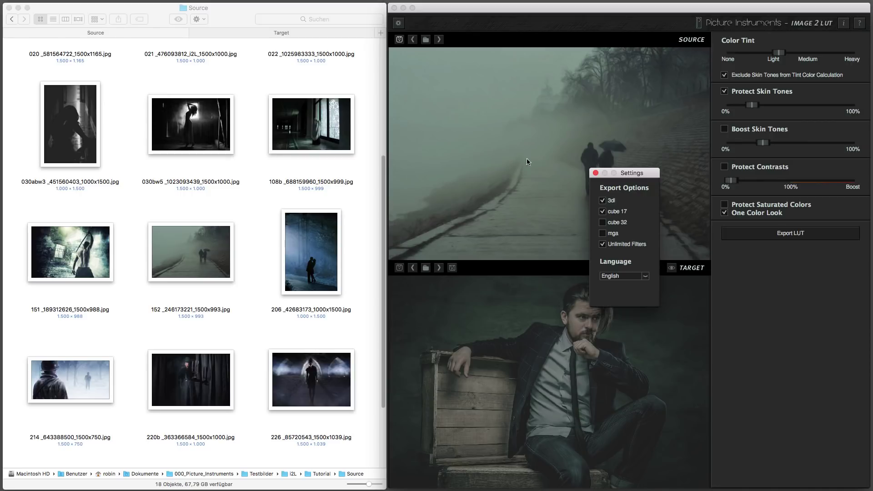
click(596, 174)
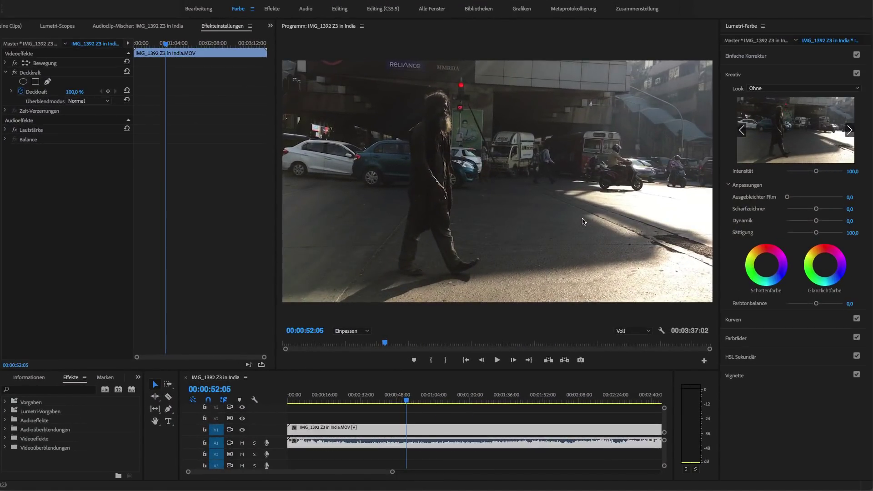
Step: Capture the video frame of the bearded man crossing the street from Premiere Pro as the target image in Image 2 LUT
key(super+shift+4)
drag(284, 62, 712, 302)
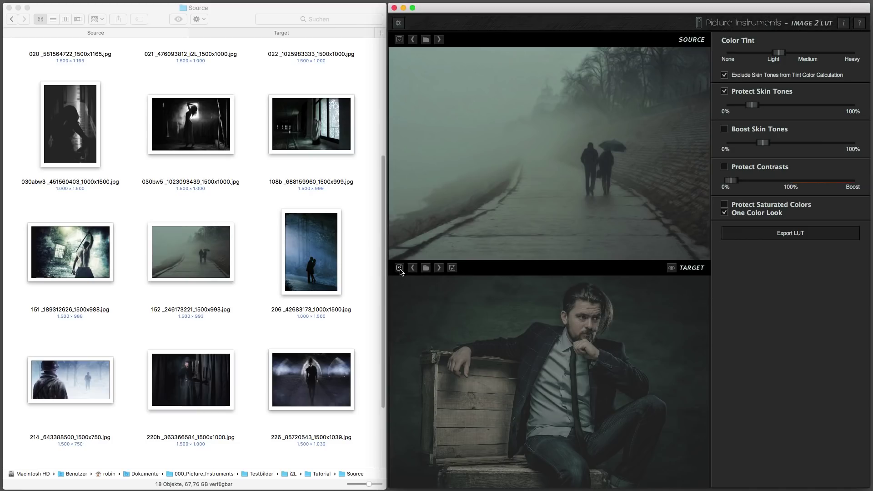
click(399, 269)
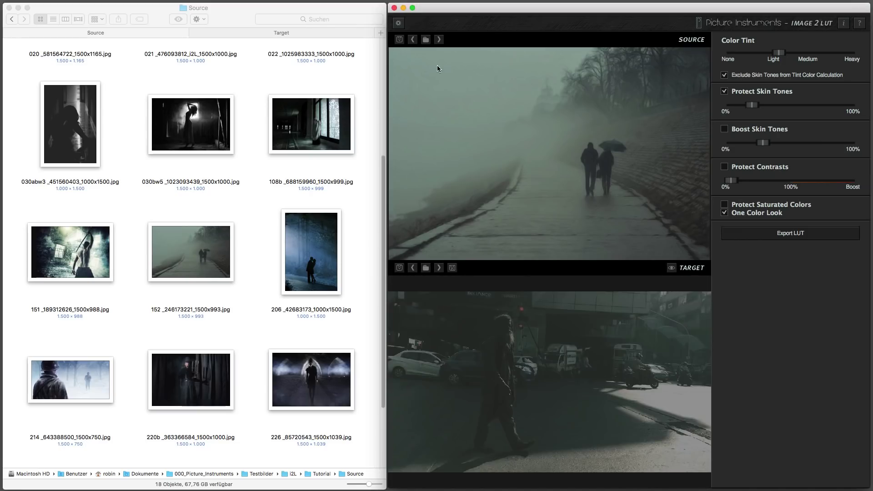
Step: Turn off One Color Look and browse the source photos to the woman in a cowboy hat leaning in the barn doorway
click(439, 40)
click(725, 213)
click(439, 40)
click(439, 40)
click(439, 40)
click(439, 40)
click(440, 40)
click(439, 40)
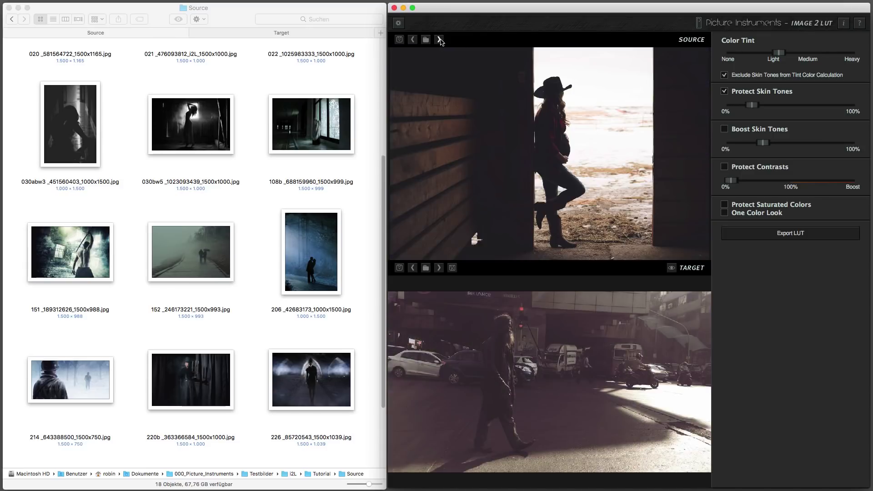
Step: Fine-tune Color Tint near Light, set Protect Skin Tones and Boost Skin Tones to about 30%, and enable Protect Contrasts at about 25%
drag(779, 54, 776, 55)
drag(752, 106, 766, 106)
drag(764, 143, 761, 143)
drag(731, 182, 741, 184)
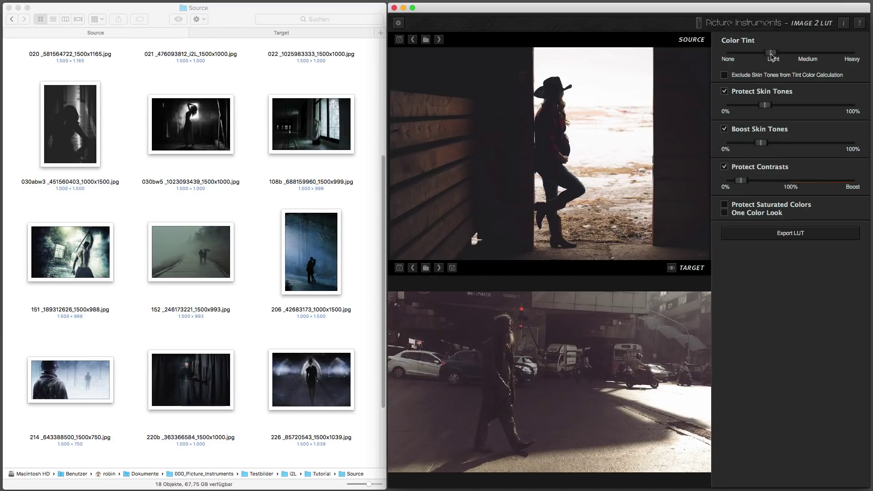
Step: Compare the target frame with and without the look and export the LUT as 360 _477818503_1500x1001_Look into the Cinematic Looks folder
click(672, 268)
click(672, 268)
click(794, 234)
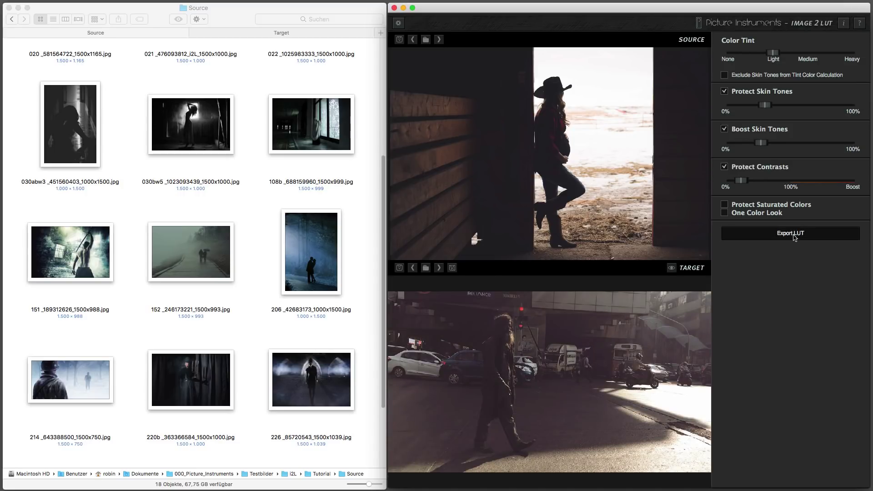
click(698, 269)
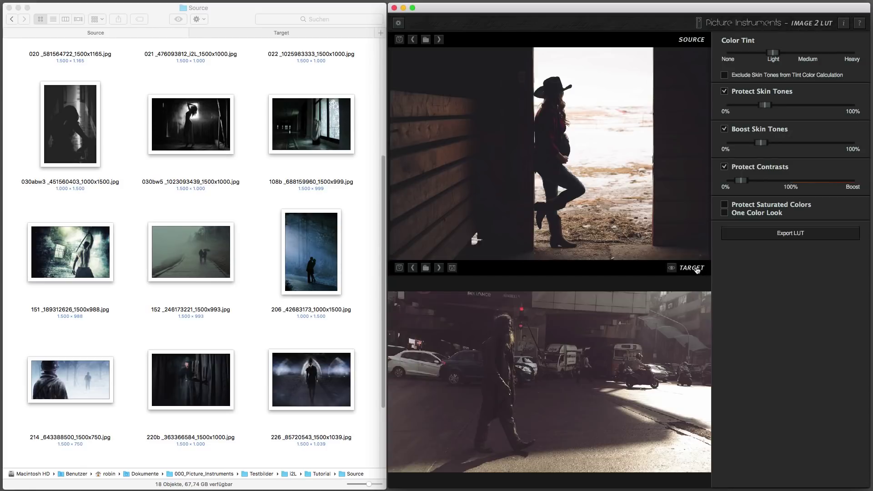
Step: Switch to Premiere Pro, load 360 _477818503_1500x1001_Look.3dl as the clip's creative look, and play the clip
key(super+Tab)
key(super+Tab)
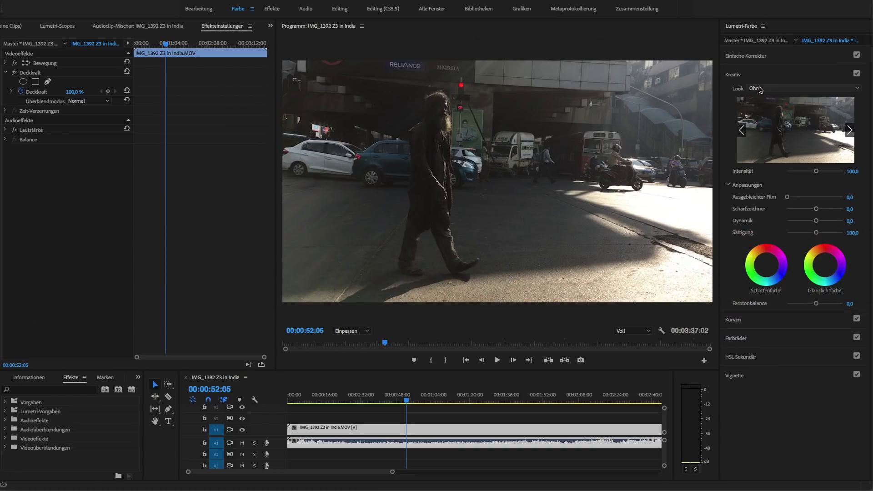
click(762, 89)
click(785, 11)
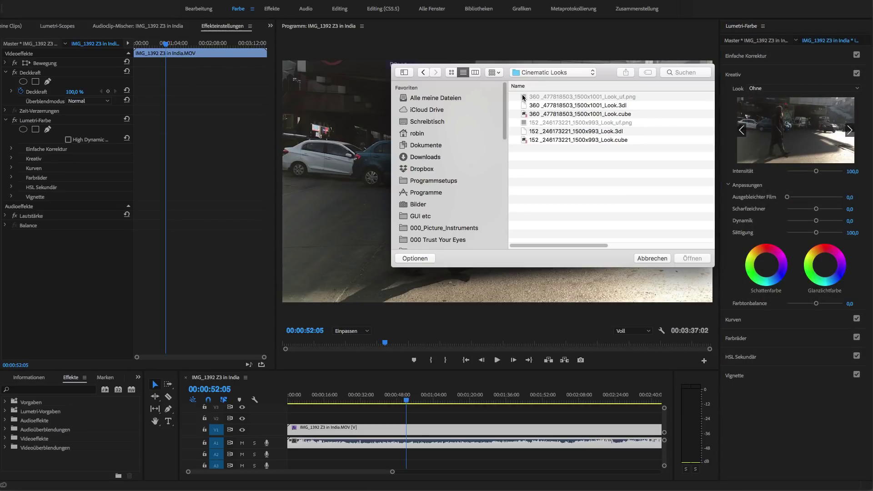
click(571, 106)
double_click(571, 105)
key(space)
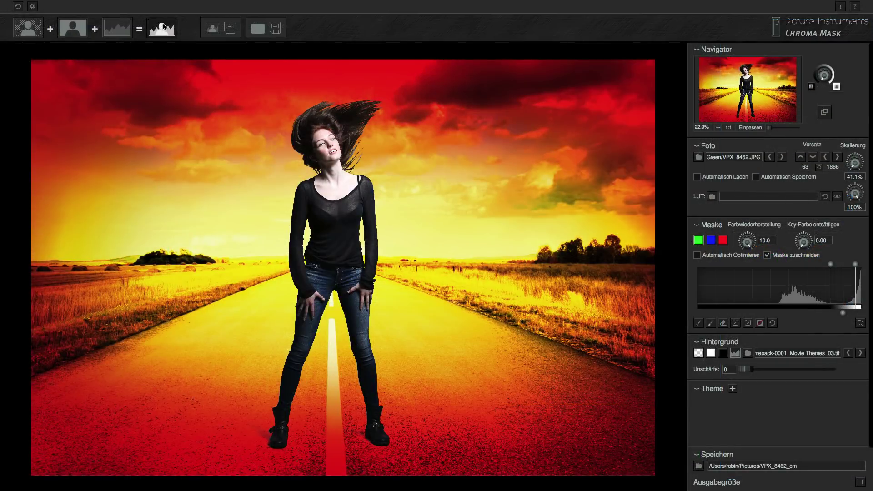
Step: Display only the red and yellow road background in Chroma Mask and capture it as the source image in Image 2 LUT
click(123, 31)
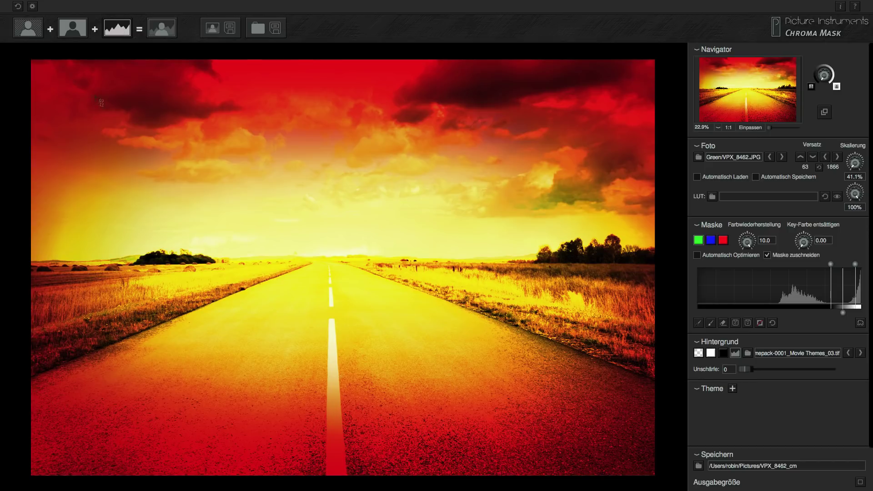
drag(425, 346, 653, 476)
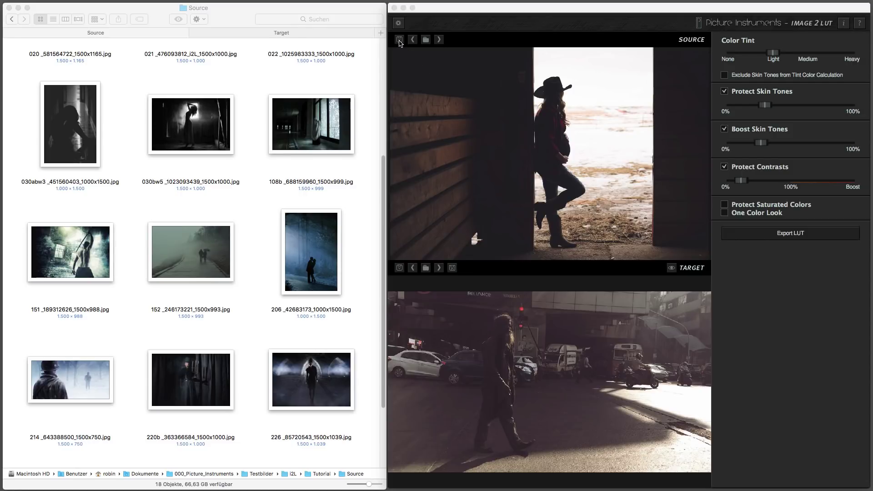
key(super+Tab)
key(super+Tab)
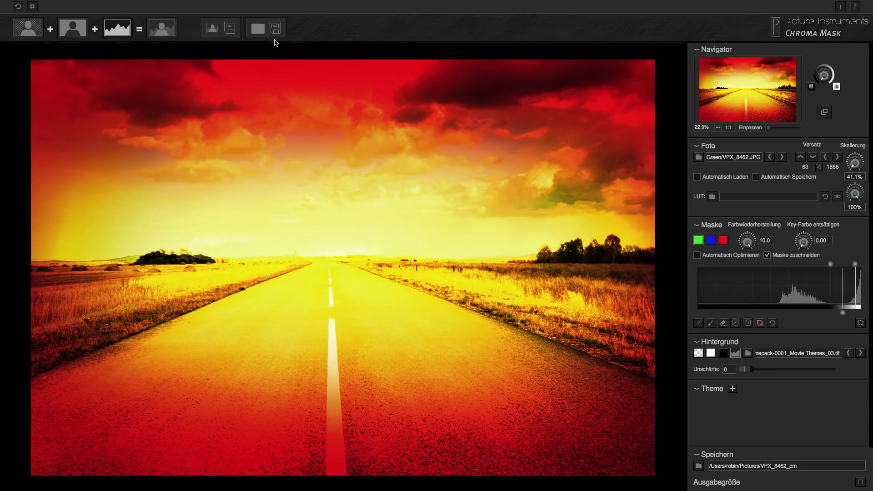
Step: Show the cut-out woman on a black background in Chroma Mask and capture her as the target image in Image 2 LUT
click(167, 33)
click(723, 353)
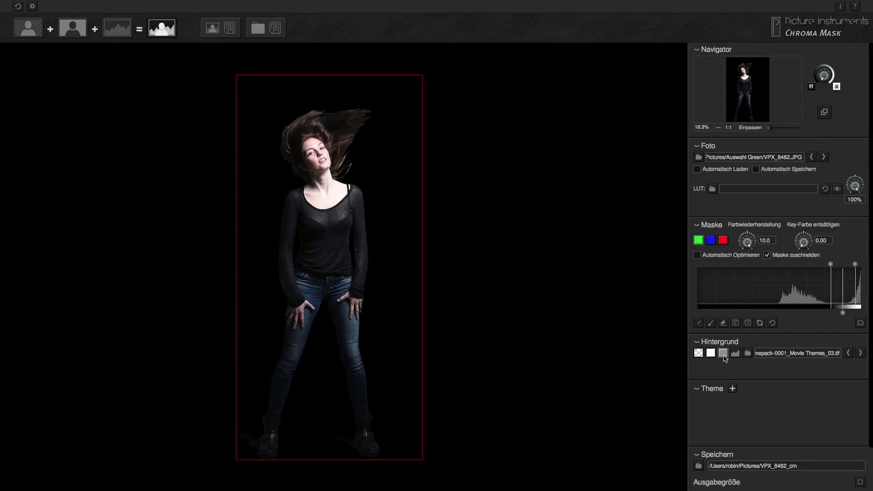
drag(9, 49, 681, 483)
key(super+Tab)
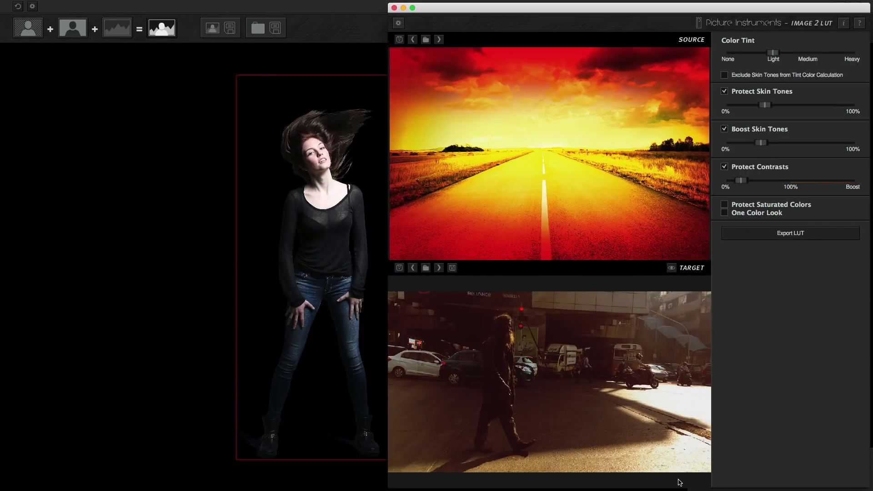
click(400, 268)
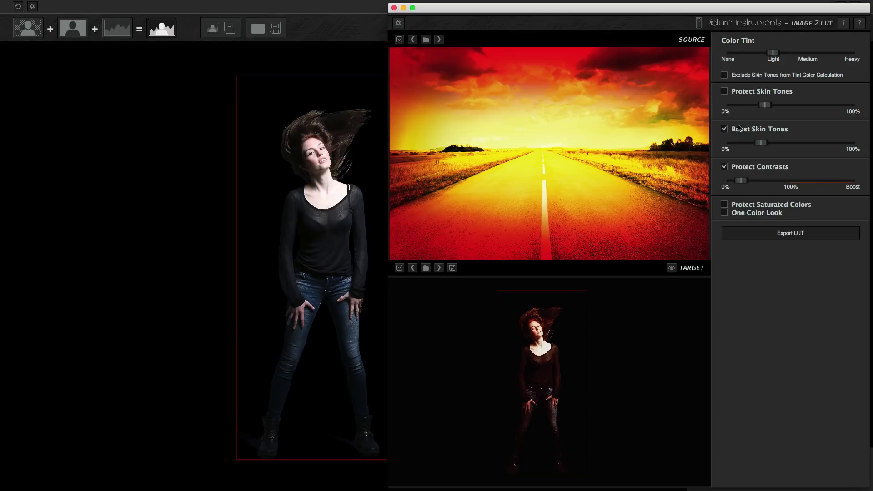
Step: Raise Color Tint slightly above Light and export the LUT as greenscreen compositing
drag(775, 54, 779, 55)
click(791, 233)
text(greenscreen compositing)
key(Return)
Step: Switch to Chroma Mask, restore the road image background, and load greenscreen compositing.3dl as the photo's LUT
key(super+Tab)
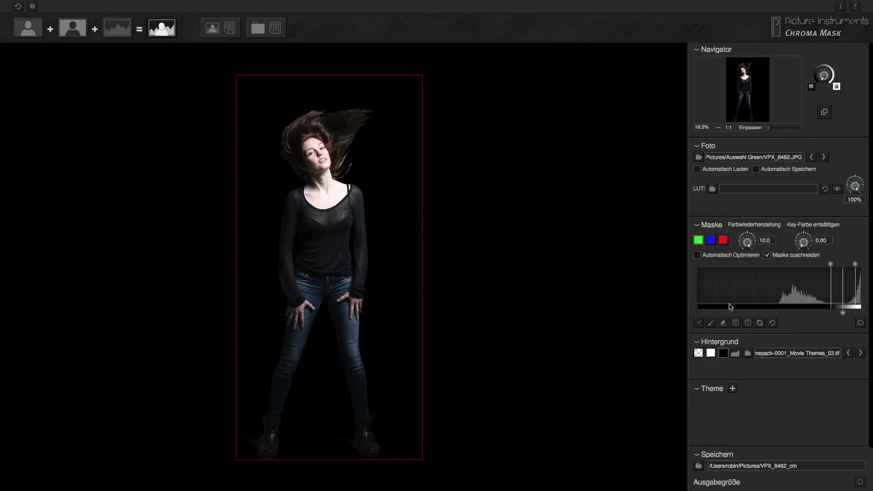
click(735, 354)
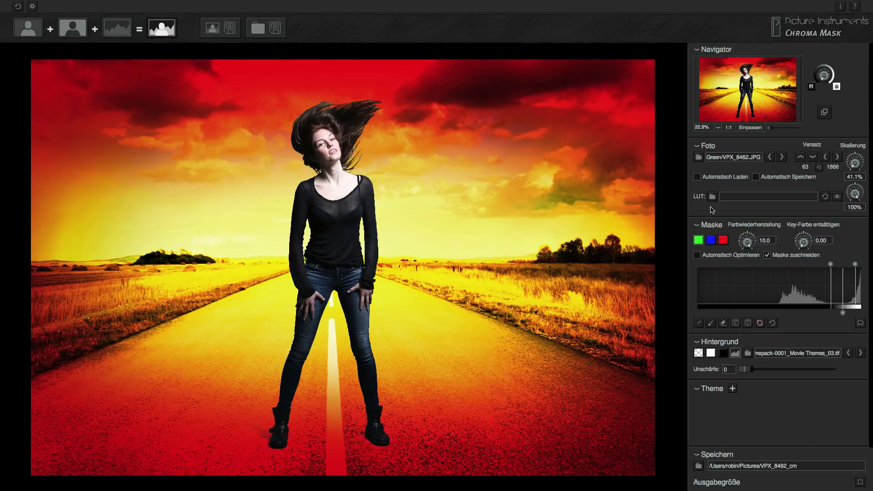
click(713, 197)
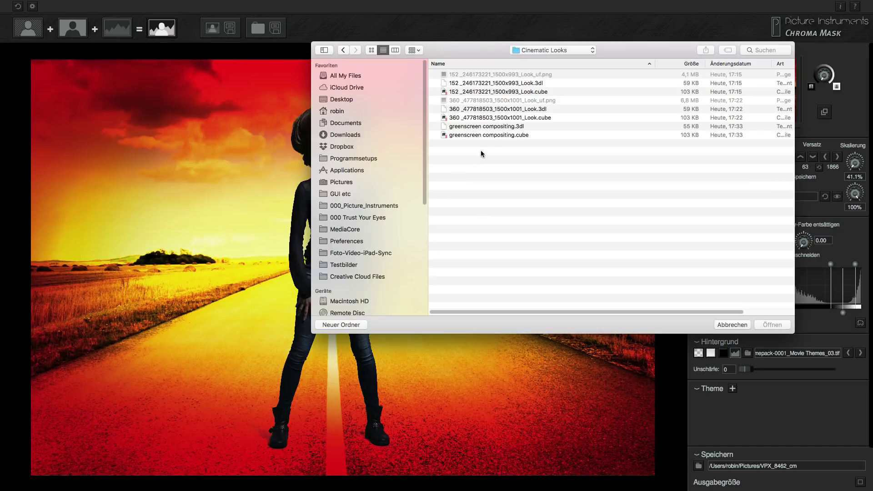
click(496, 127)
double_click(496, 127)
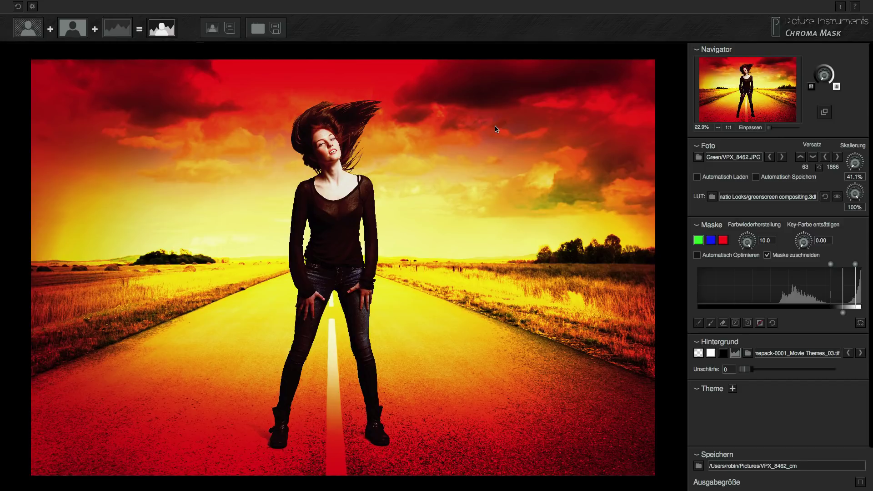
Step: Compare the composited woman with the LUT switched off and on
click(837, 198)
click(838, 197)
click(837, 198)
click(838, 197)
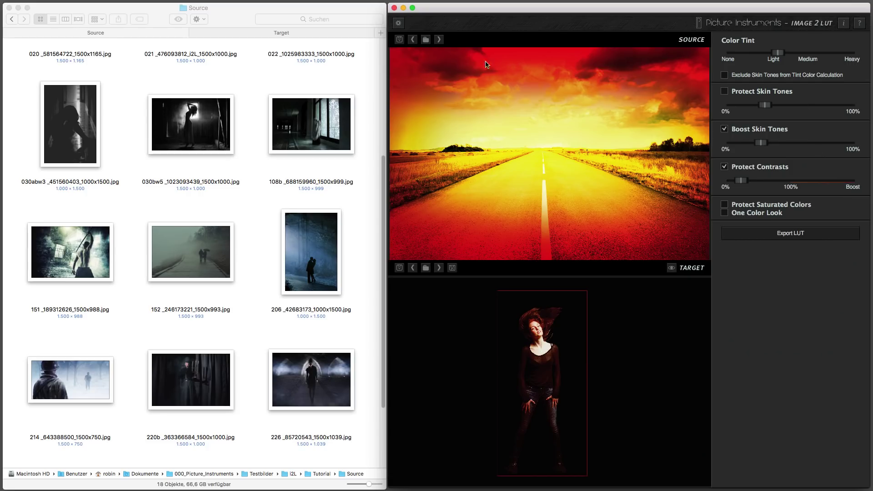
Step: Select the cowboy-hat woman as source in Image 2 LUT and load the seated bearded man in a grey T-shirt as target
click(440, 40)
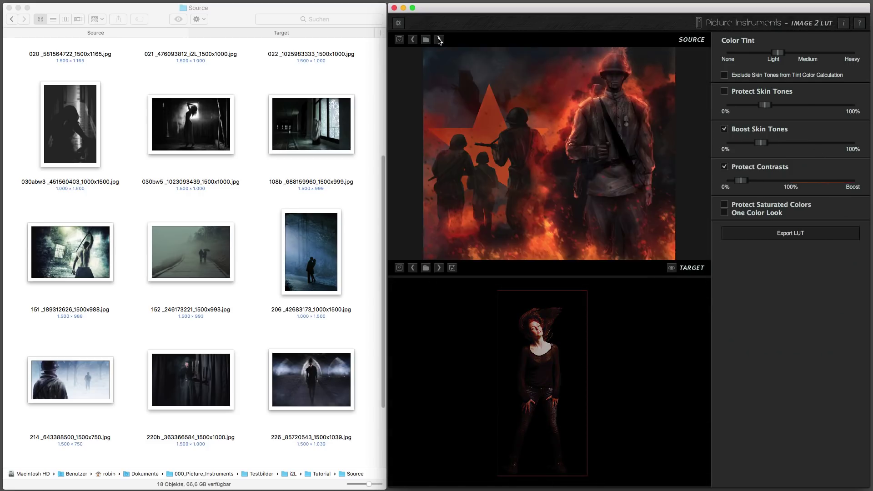
click(413, 40)
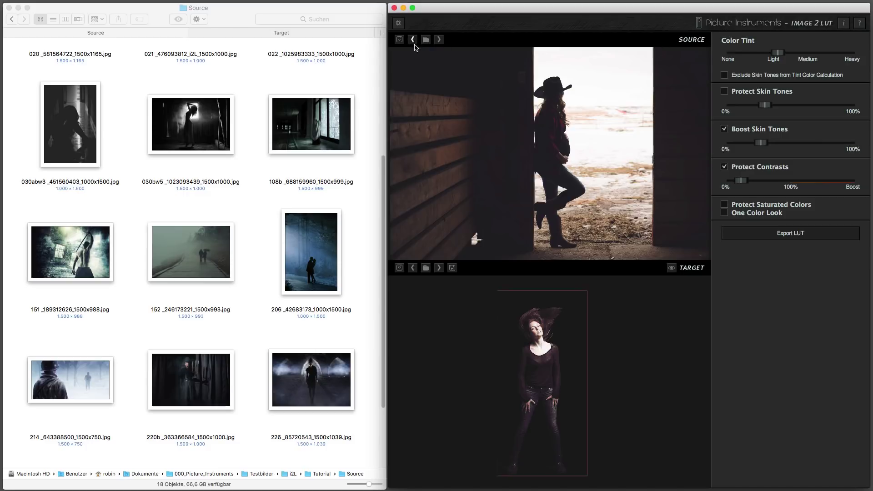
click(439, 268)
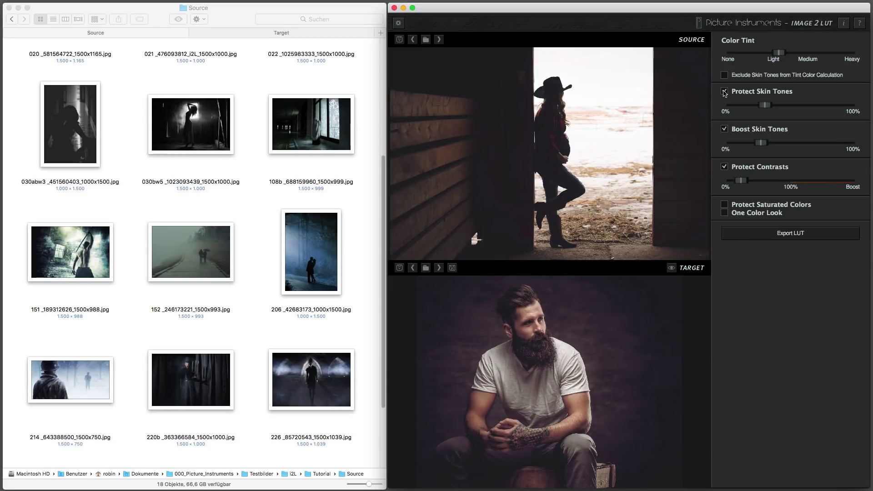
Step: Set Protect Skin Tones to about 27% and Boost Skin Tones to about 33%, and switch to the sepia source photo of the crouching man
drag(768, 104, 758, 105)
mouse_move(761, 143)
mouse_down()
mouse_move(779, 145)
mouse_move(770, 145)
mouse_up()
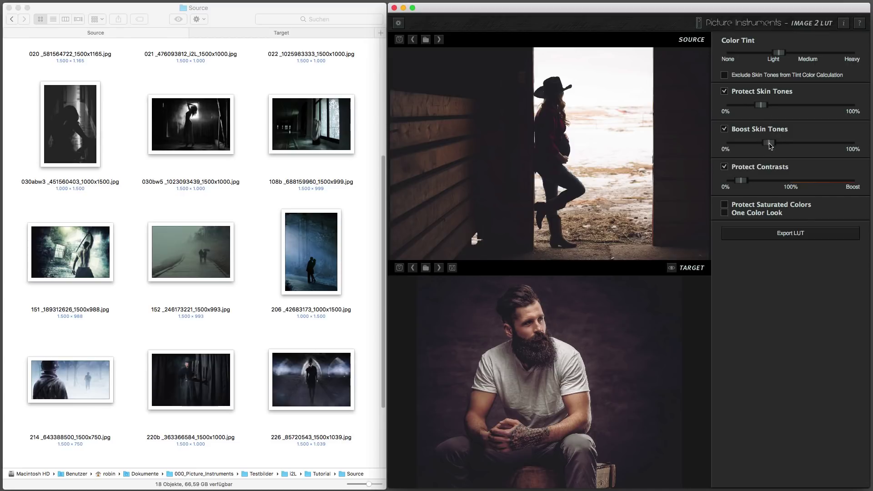
click(439, 40)
click(440, 40)
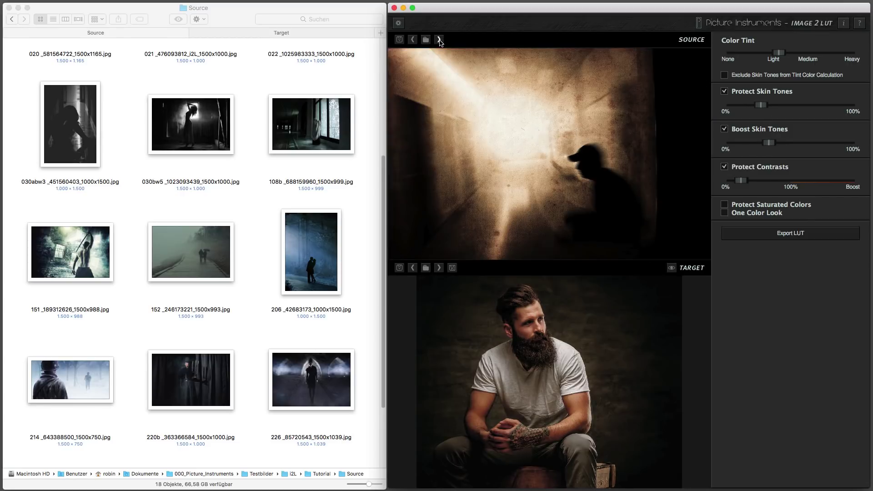
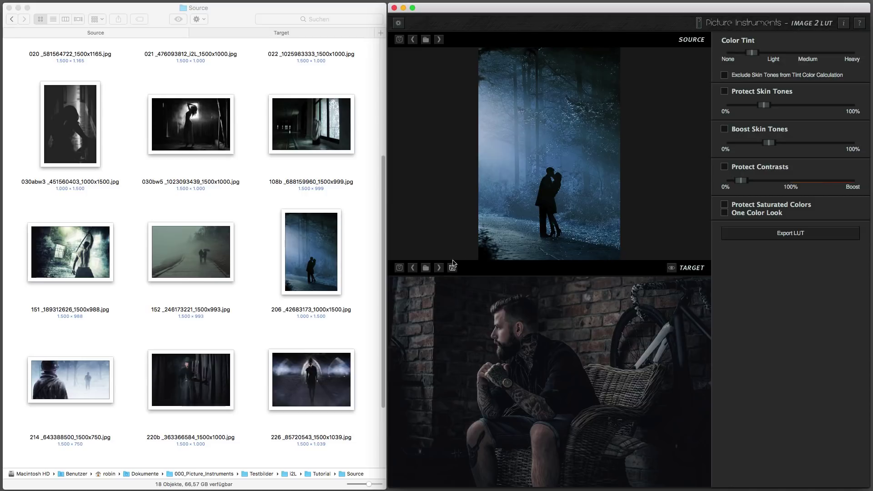
Step: Preview successive source looks on the tattooed man in the wicker chair, through to the photo of the burning car
click(439, 40)
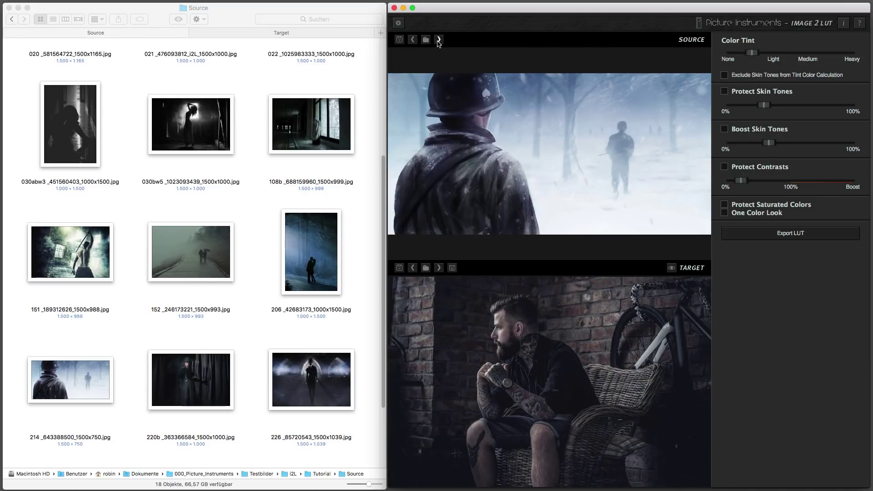
click(439, 40)
click(439, 40)
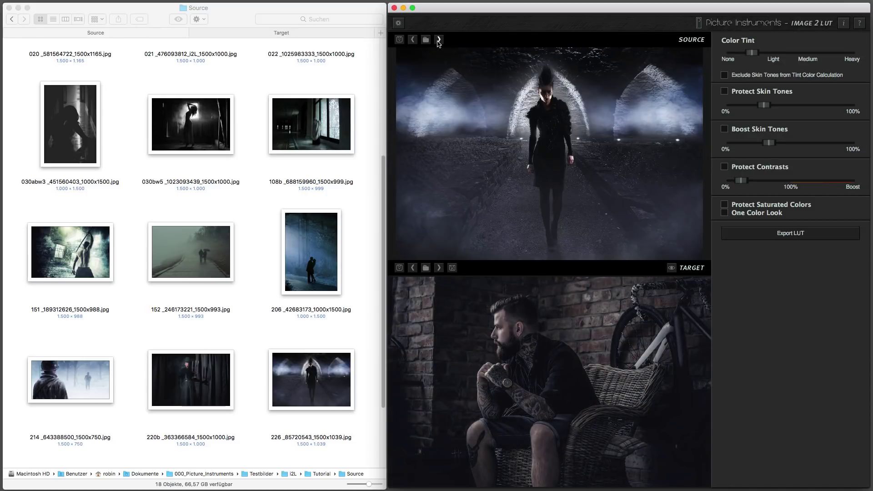
click(439, 40)
click(439, 40)
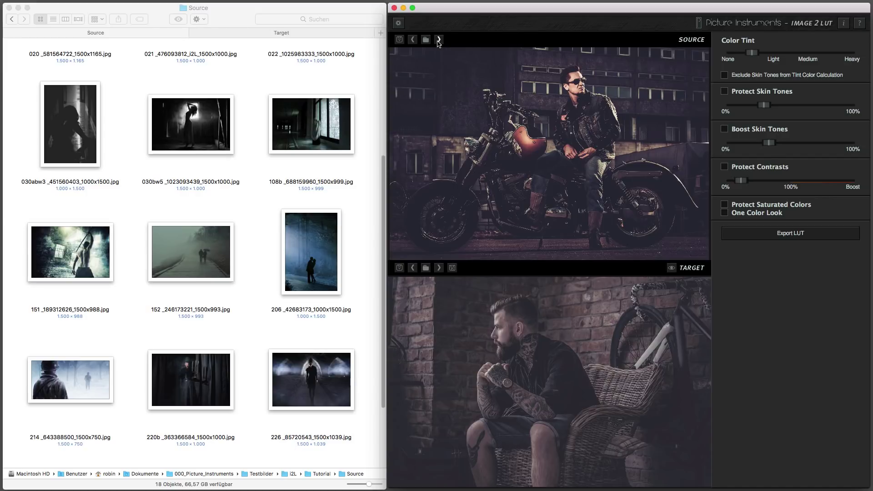
click(439, 40)
click(439, 40)
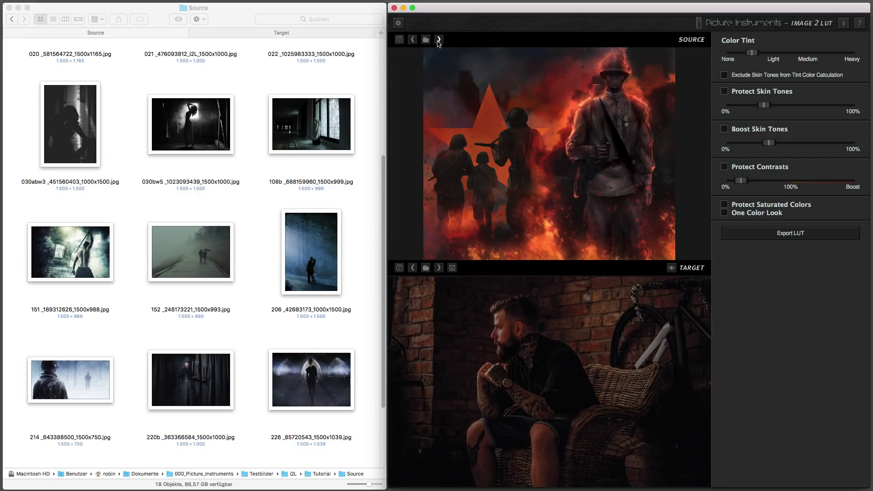
click(439, 40)
click(438, 40)
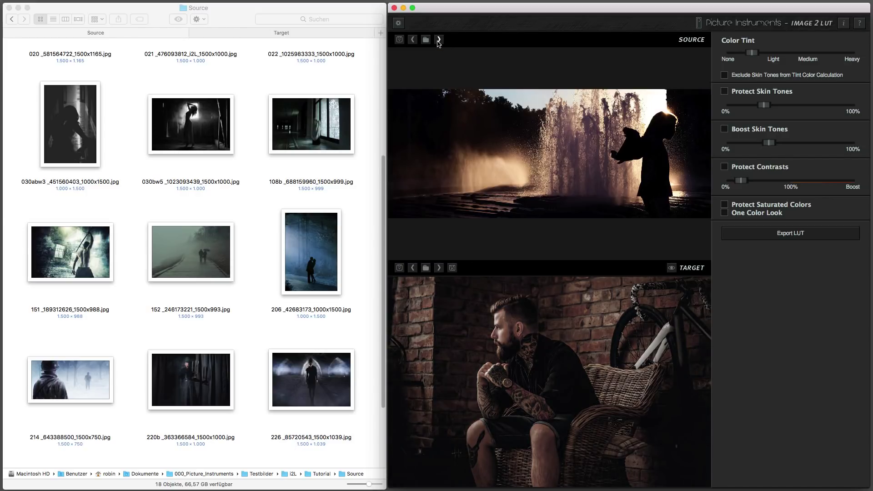
click(439, 40)
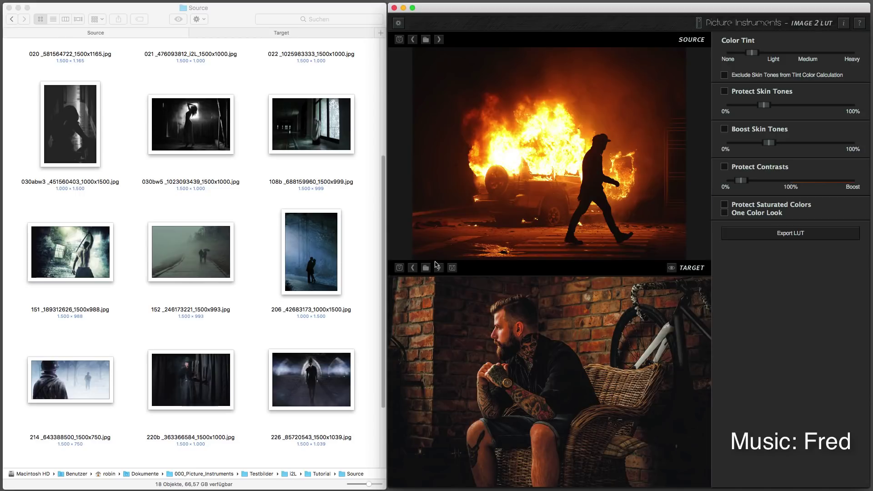
Step: Advance the target to the woman in a long gown at the window and the source to the man standing beside a window
click(439, 268)
click(439, 268)
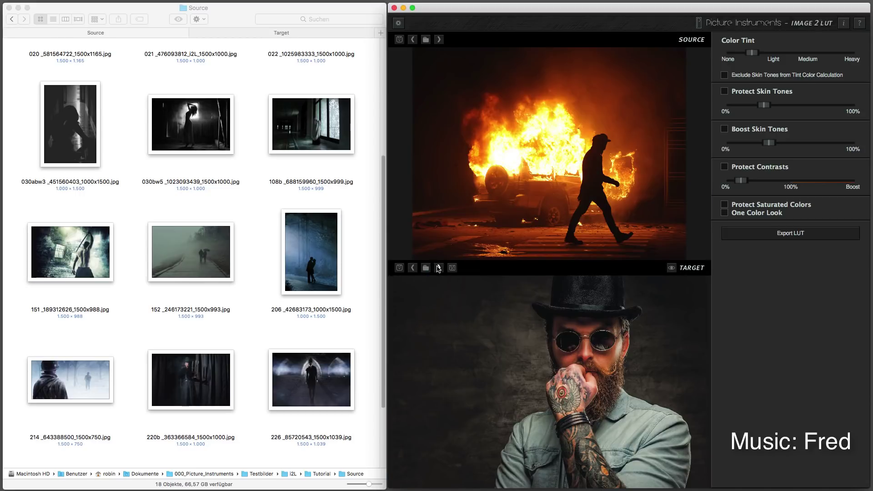
click(439, 268)
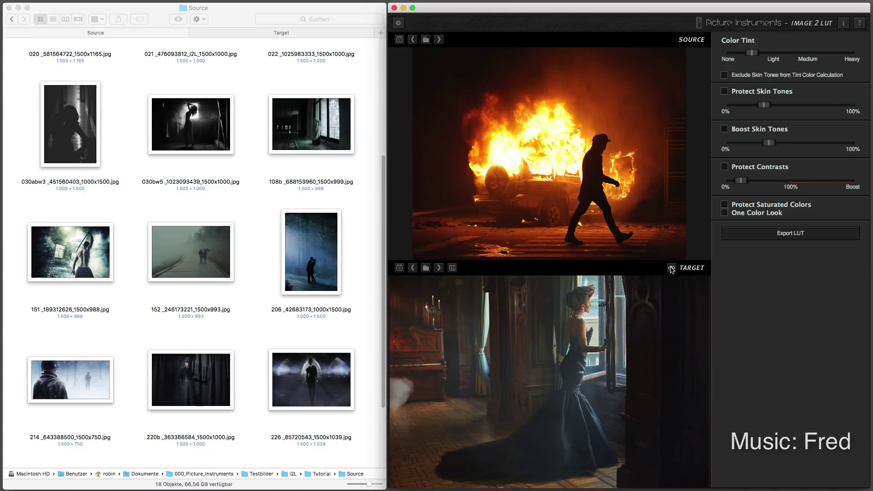
click(440, 40)
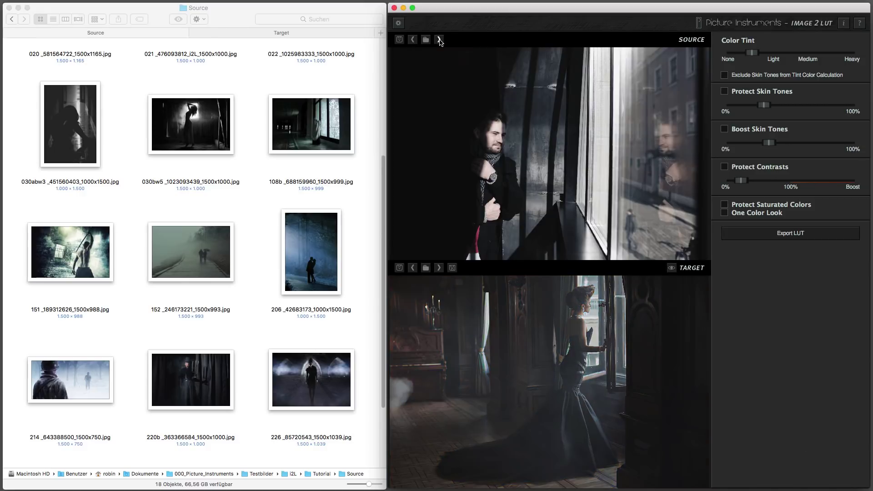
Step: Preview successive source looks on the woman in the long gown, through to the photo of soldiers in the snow
click(439, 40)
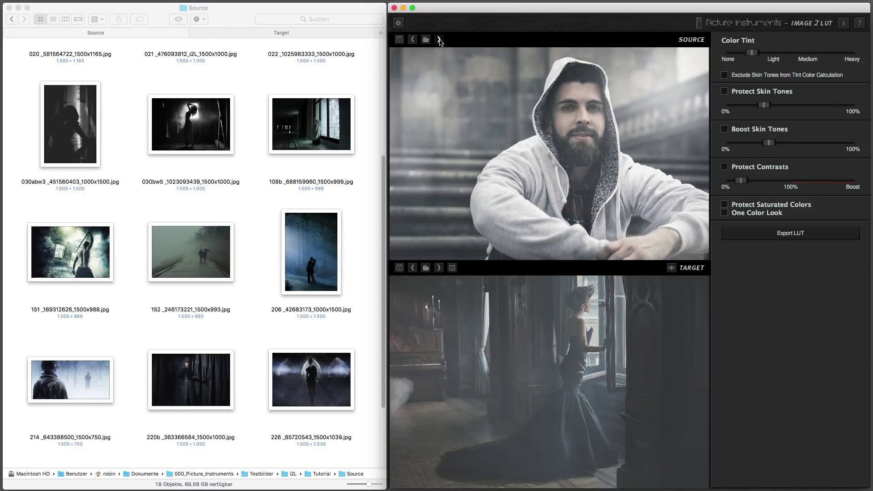
click(439, 40)
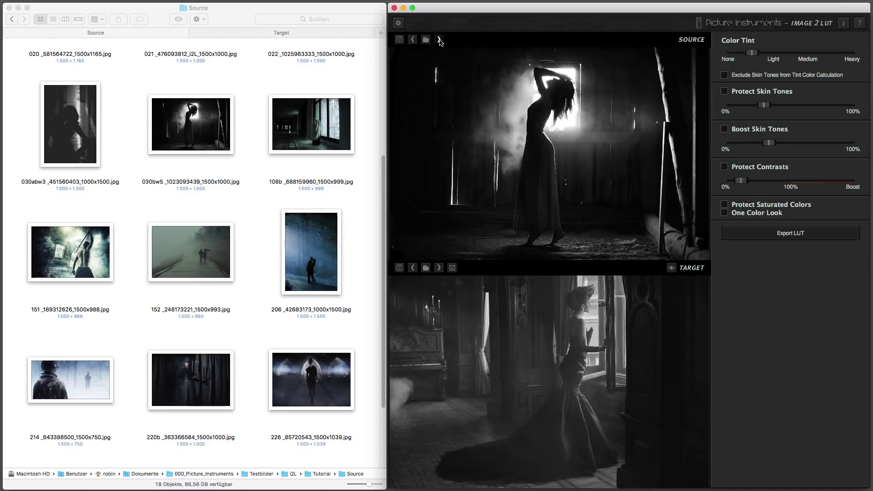
click(440, 40)
click(439, 40)
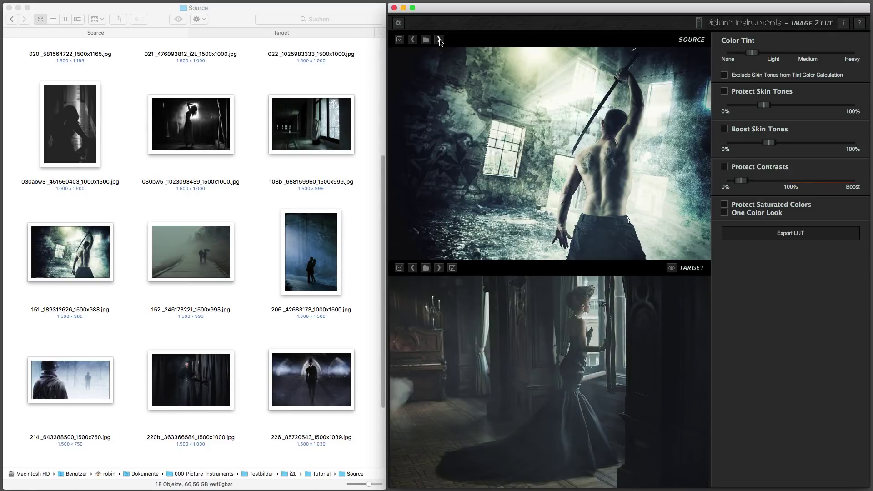
click(439, 40)
click(439, 40)
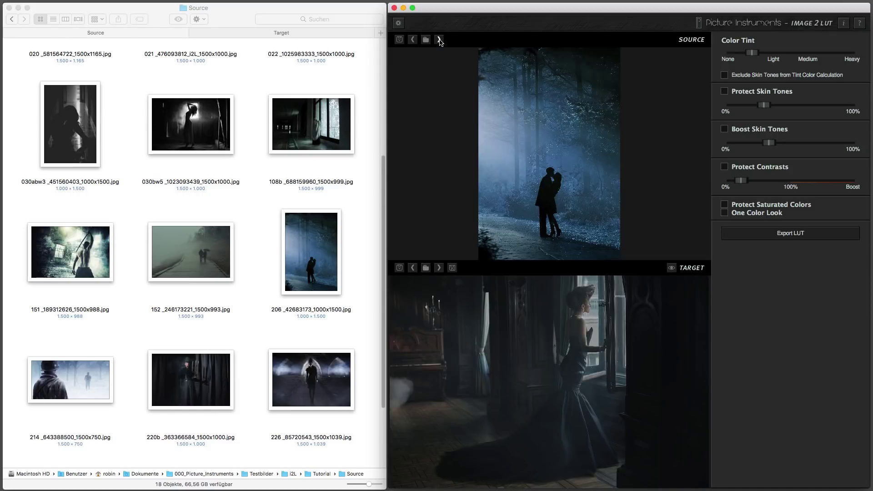
click(440, 40)
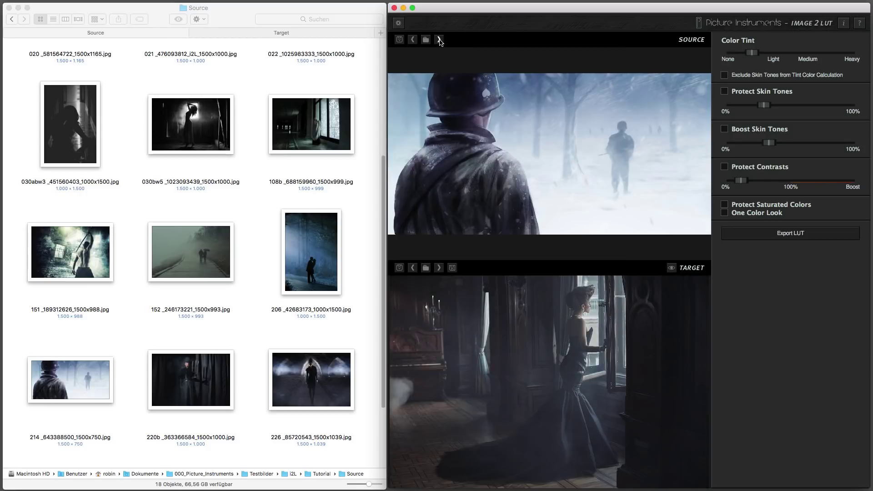
Step: Advance the target to the man holding a microphone stand and the source to the woman walking in front of the lit arches
click(438, 269)
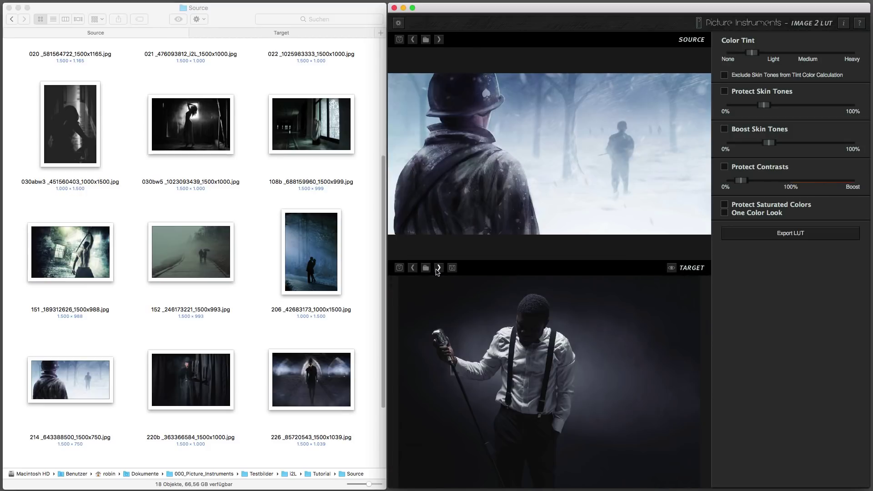
click(439, 40)
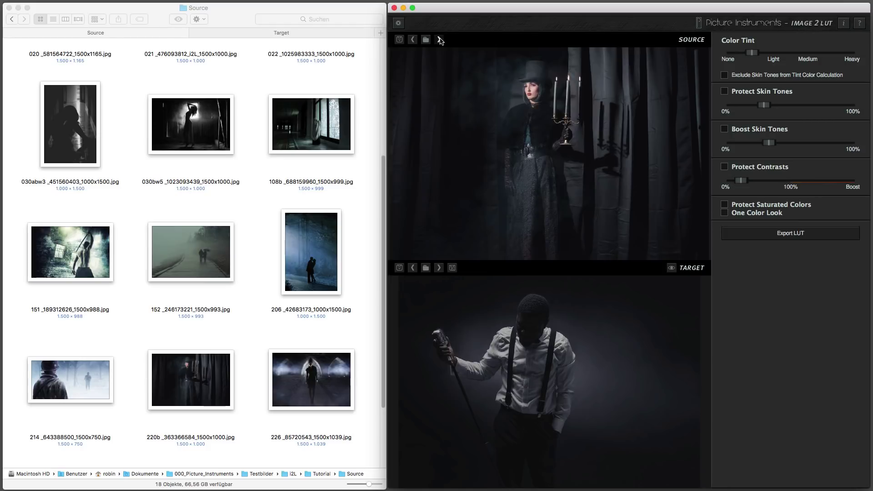
click(439, 40)
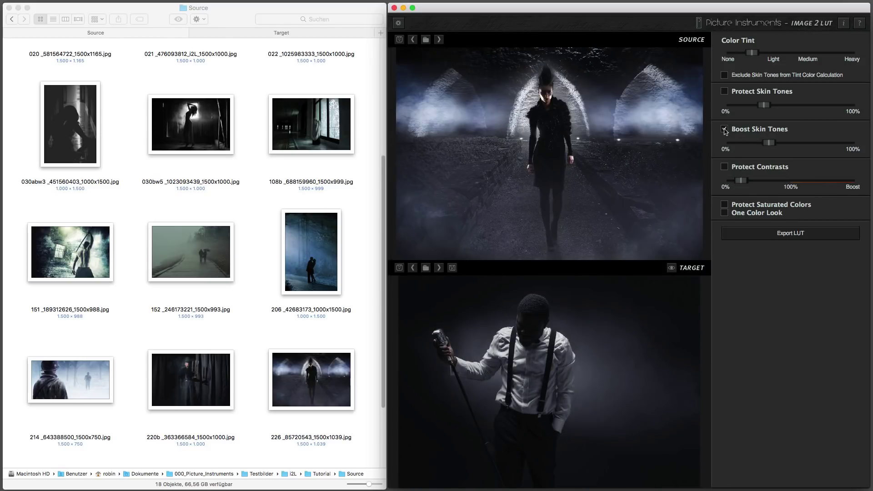
Step: Enable Boost Skin Tones and Protect Skin Tones at about 23%, and advance the source to the veiled figure beside the ornate windows
drag(763, 107, 756, 106)
click(439, 40)
click(440, 40)
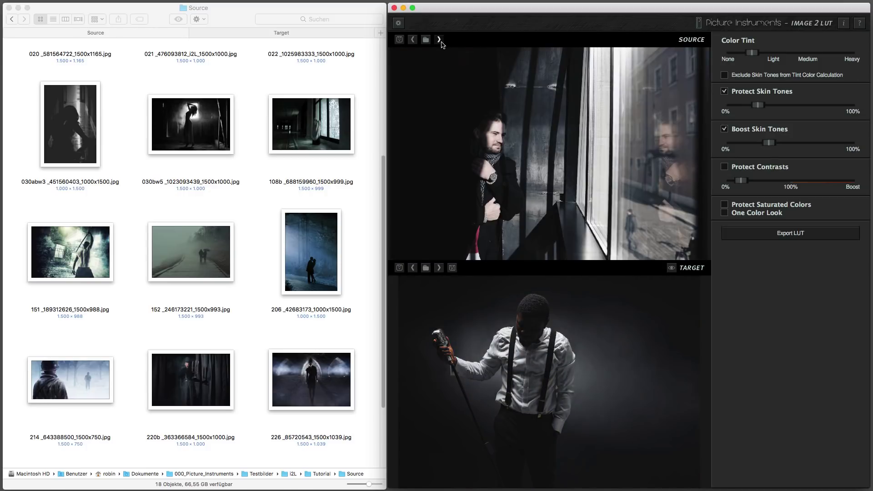
click(440, 40)
click(440, 40)
click(439, 40)
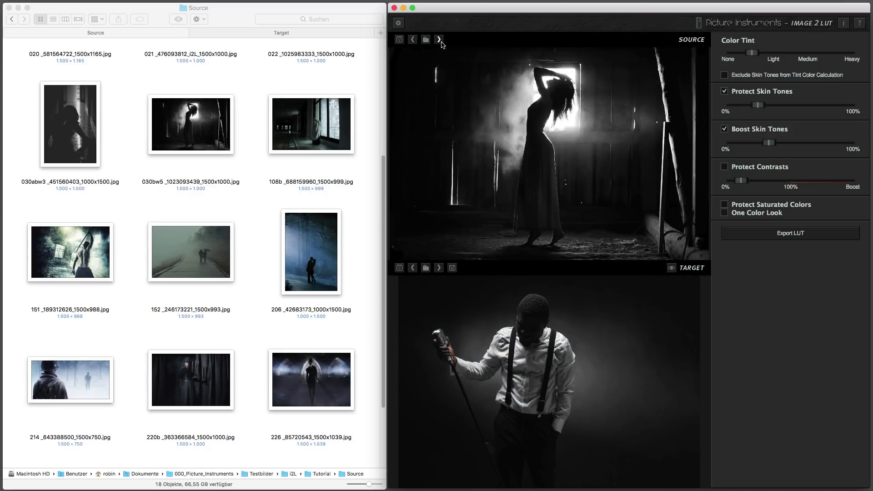
click(439, 40)
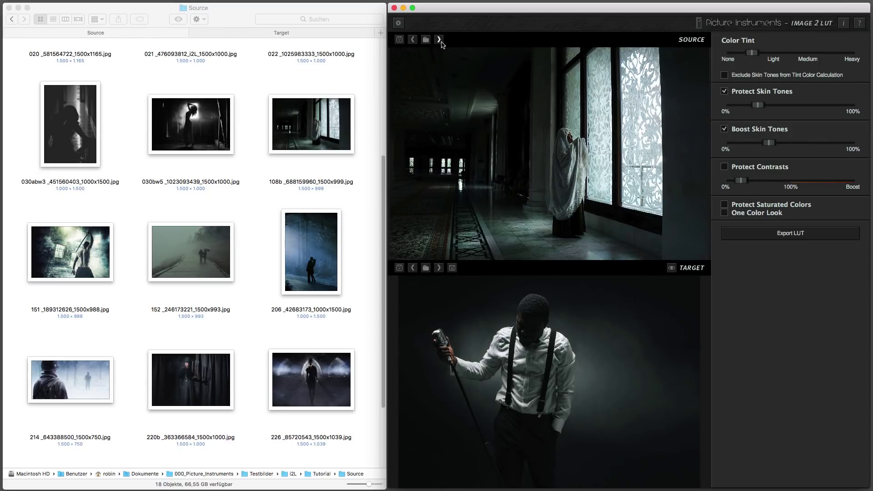
Step: Advance the target to the woman on the gym bench and set Protect Skin Tones to about 30% and Boost Skin Tones to about 36%
click(439, 268)
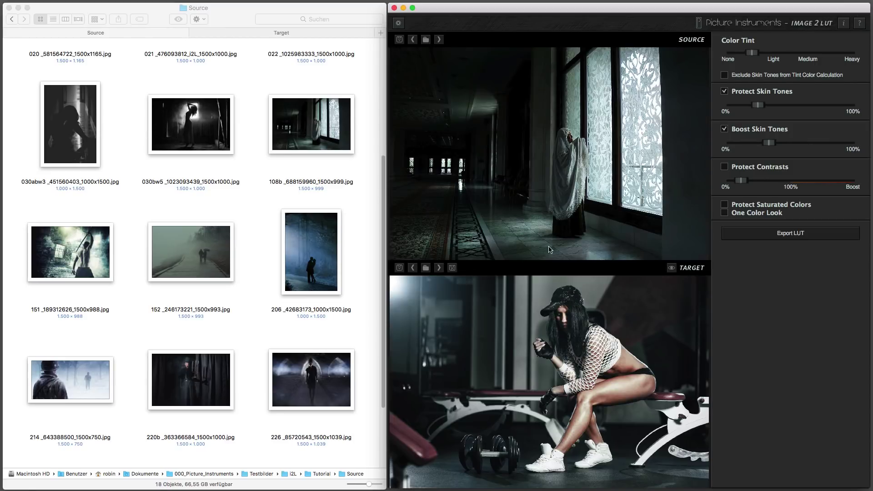
mouse_move(753, 110)
mouse_down()
mouse_move(789, 110)
mouse_move(751, 110)
mouse_move(762, 111)
mouse_up()
mouse_move(770, 142)
mouse_down()
mouse_move(757, 143)
mouse_move(773, 145)
mouse_up()
Step: Preview successive source looks on the woman in the gym, through to the silhouetted man in the dark corridor
click(439, 40)
click(439, 40)
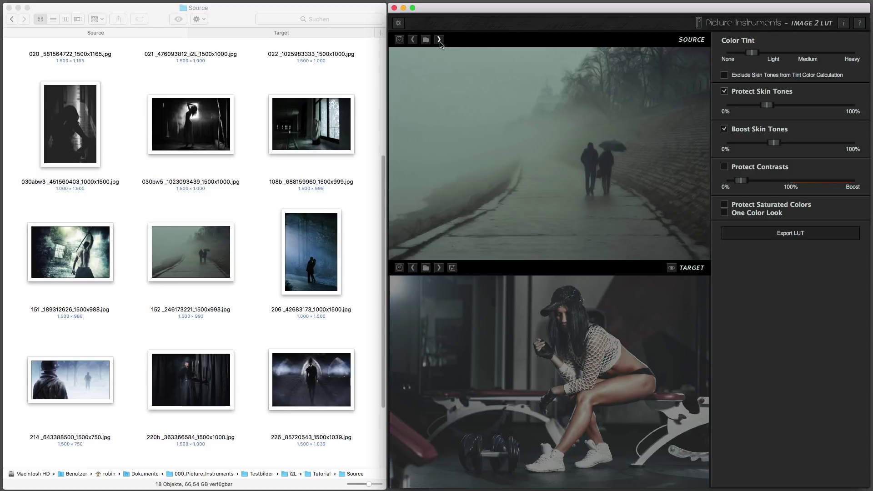
click(439, 40)
click(439, 39)
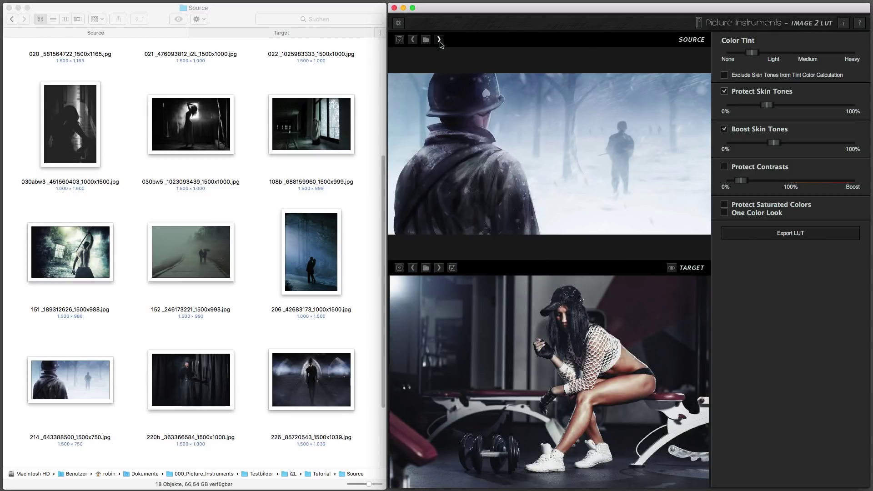
click(438, 39)
click(439, 40)
click(439, 40)
click(439, 40)
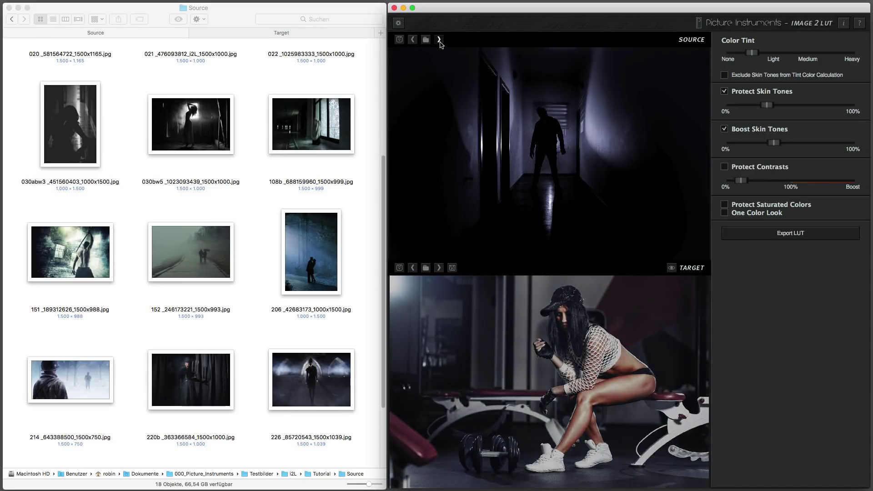
Step: Continue previewing source looks on the gym photo, through to the shirtless man raising a pole in the ruined room
click(439, 40)
click(439, 39)
click(439, 40)
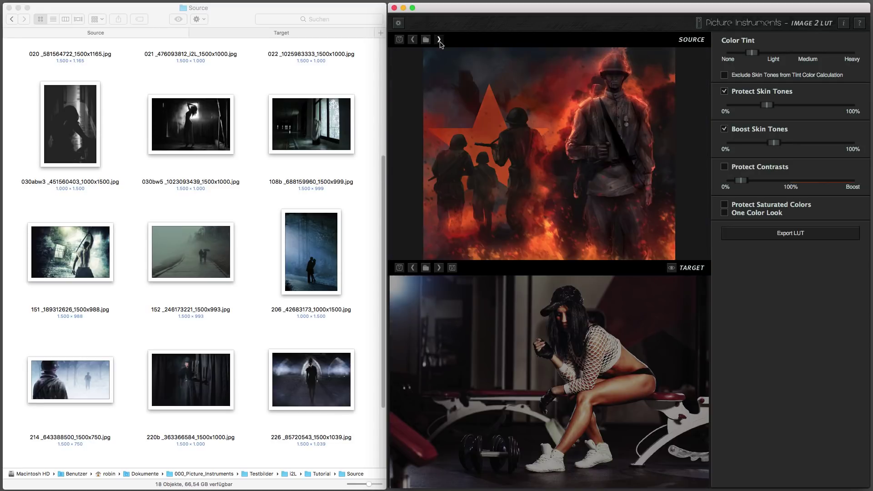
click(439, 40)
click(438, 39)
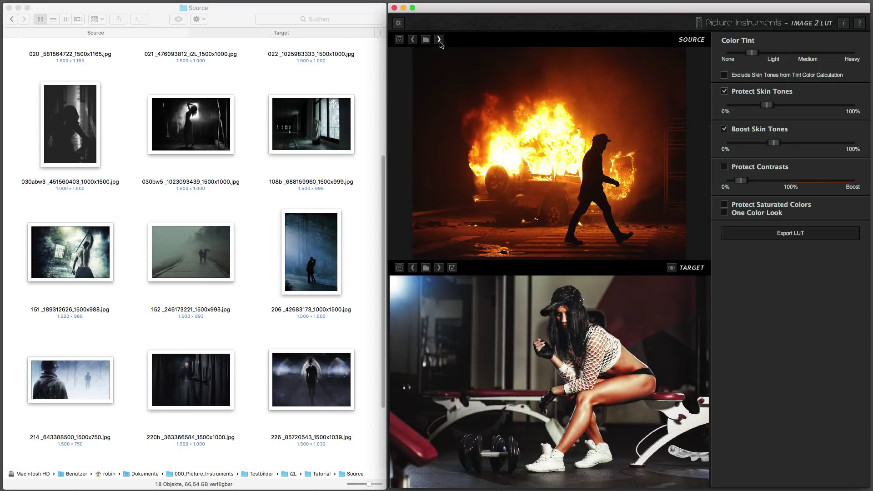
click(439, 39)
click(439, 39)
click(439, 39)
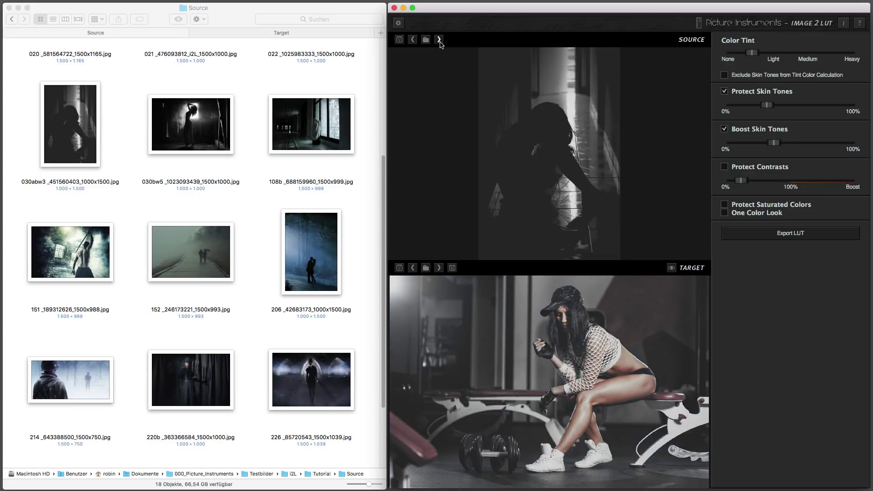
click(439, 40)
click(439, 39)
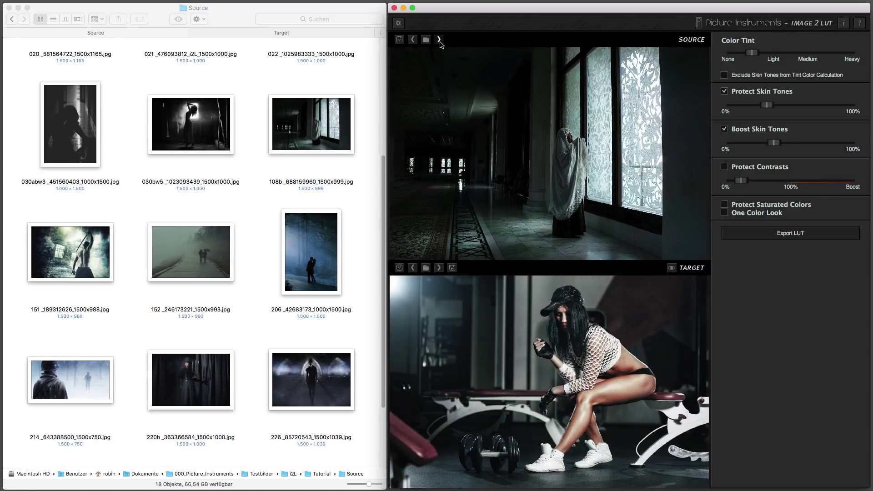
click(439, 40)
Step: Switch the target to the hooded bearded man on the moor and preview source looks through to the sepia photo of the crouching man
click(439, 268)
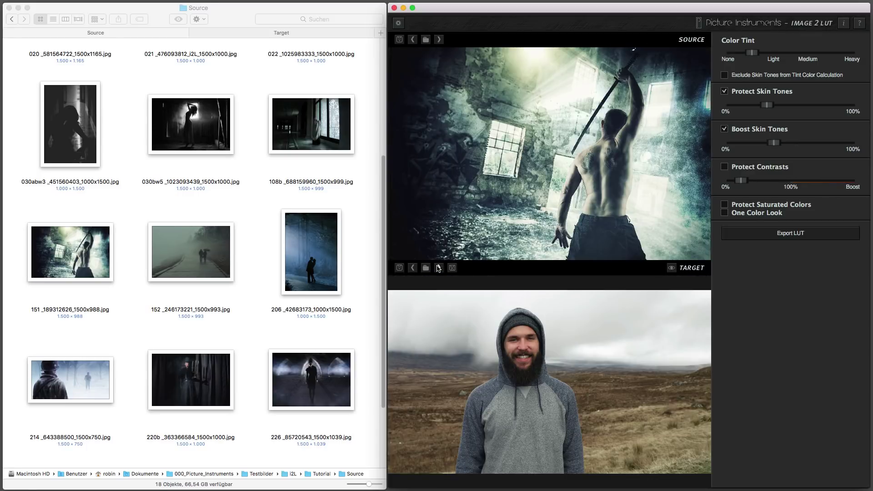
click(439, 39)
click(439, 39)
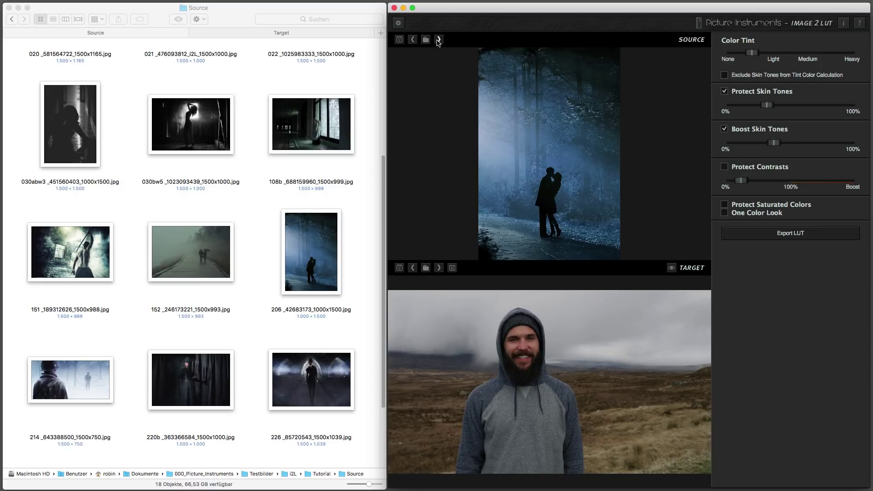
click(439, 40)
click(439, 39)
click(439, 39)
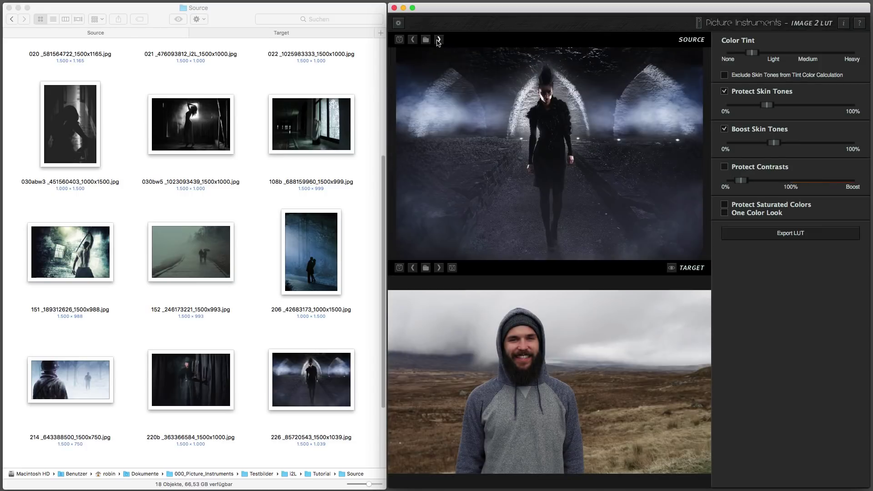
click(439, 40)
click(439, 40)
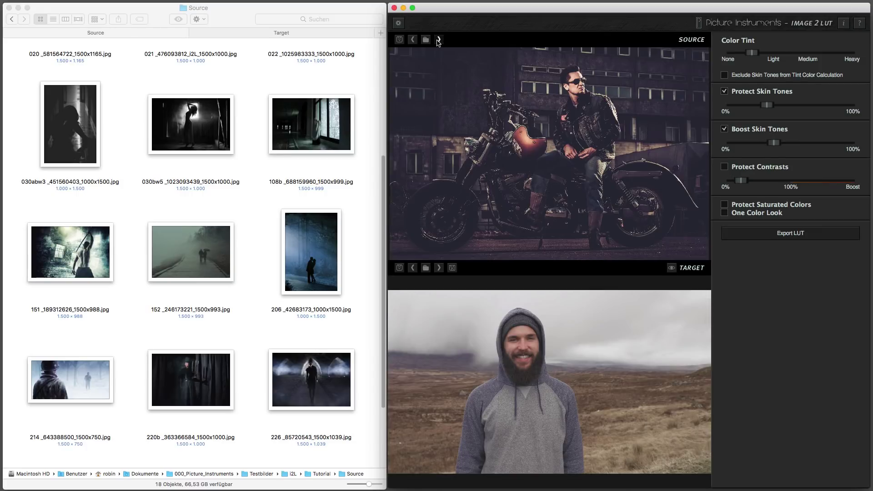
click(439, 40)
click(439, 39)
click(439, 40)
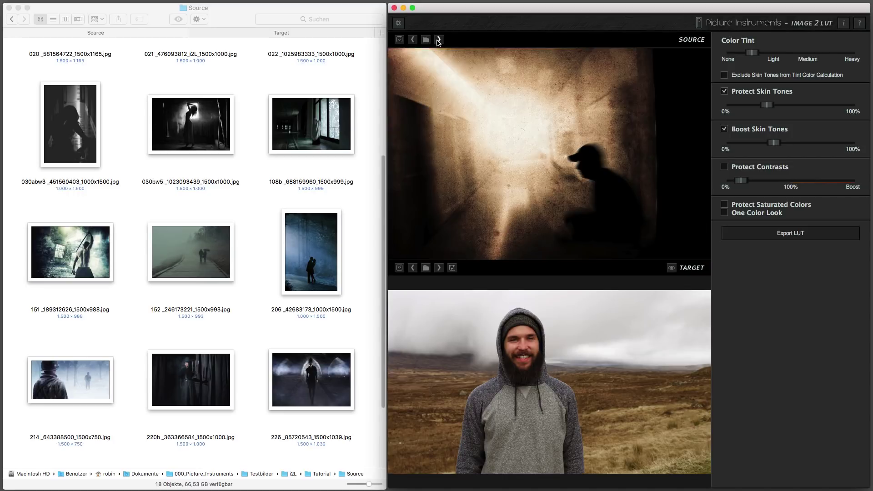
Step: Advance the target to the suited man leaning on wooden crates and preview source looks through to the bearded man in a light hoodie
click(439, 268)
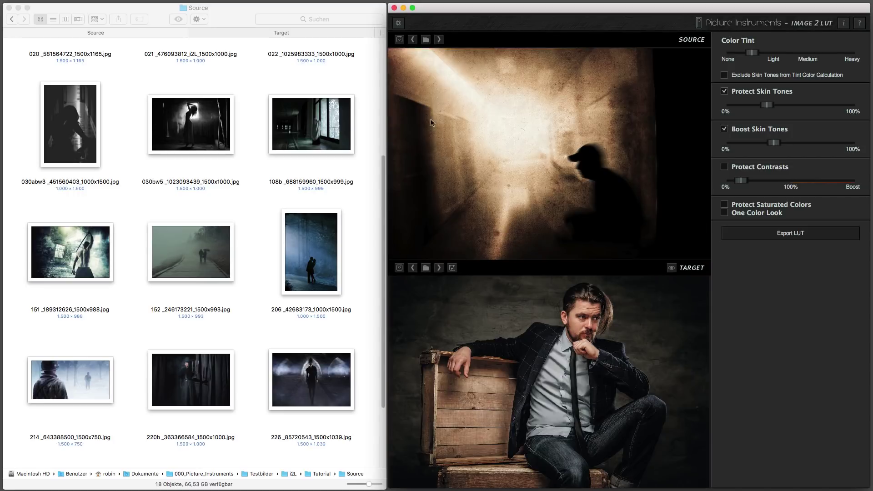
click(439, 40)
click(439, 40)
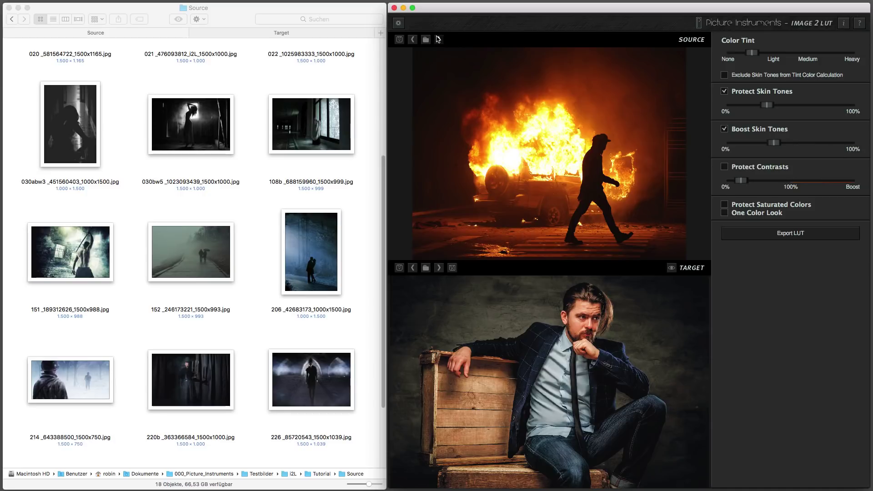
click(439, 40)
click(439, 39)
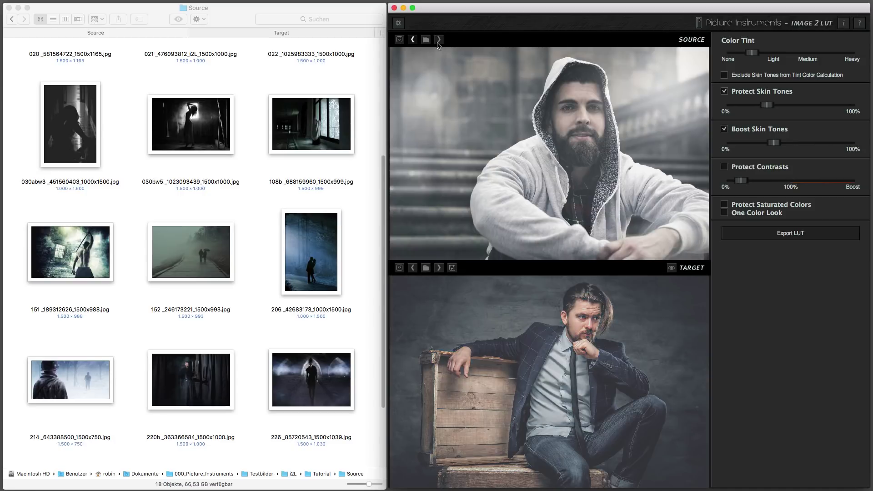
Step: Return the source to the man beside the window, raise Color Tint slightly and set Boost Skin Tones to about 22%
click(412, 39)
mouse_move(753, 53)
mouse_down()
mouse_move(769, 54)
mouse_move(755, 54)
mouse_up()
drag(767, 144, 758, 146)
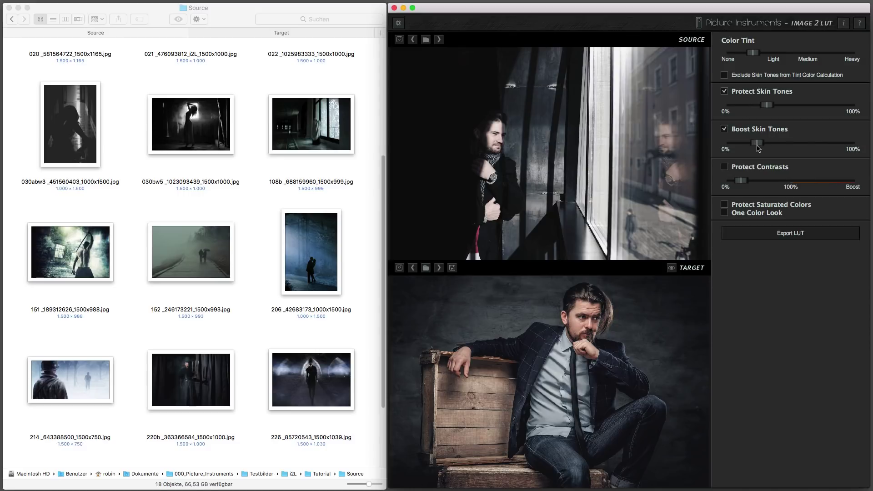
Step: Reduce Protect Skin Tones to about 11% while advancing the source to the shirtless man raising a pole
click(439, 40)
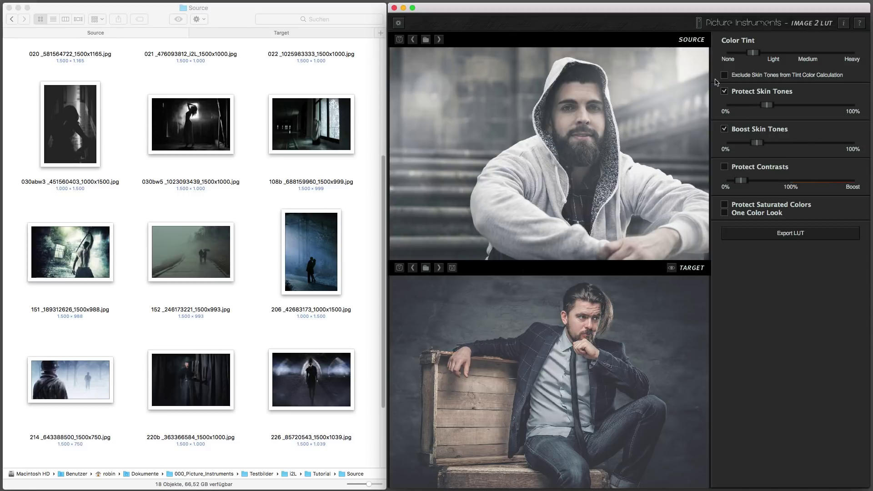
drag(768, 106, 742, 105)
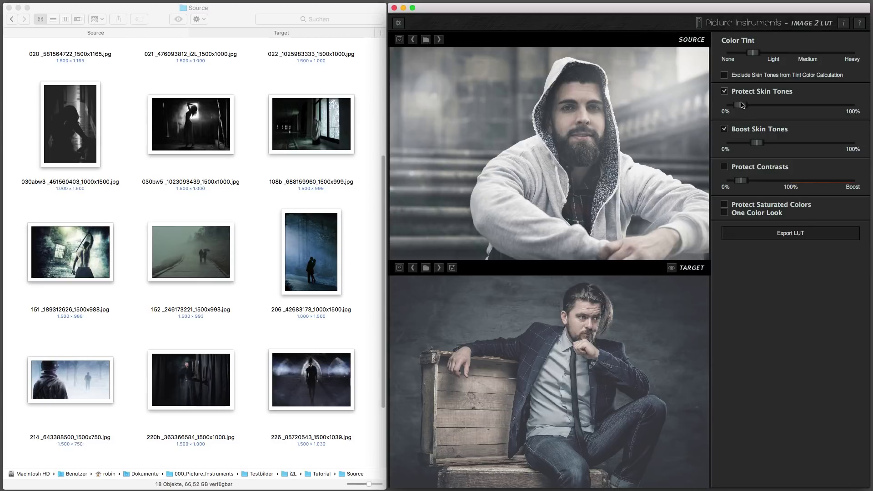
click(440, 40)
click(440, 40)
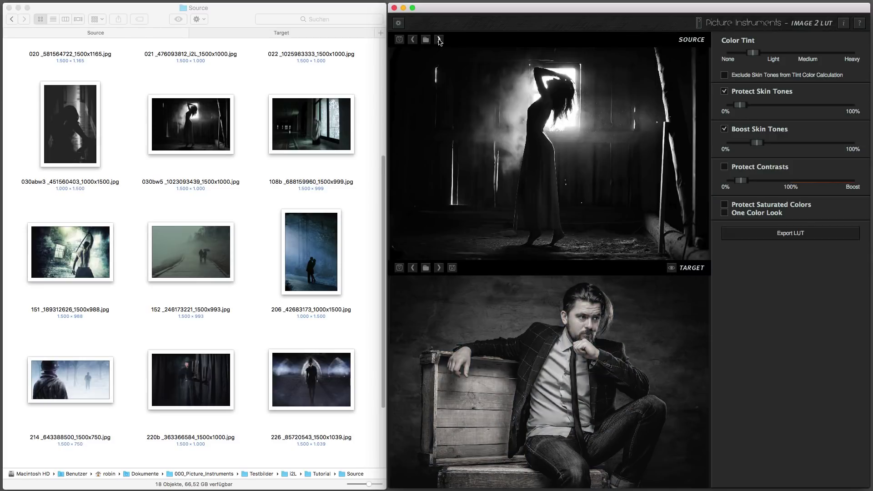
click(440, 40)
drag(741, 106, 745, 106)
click(438, 40)
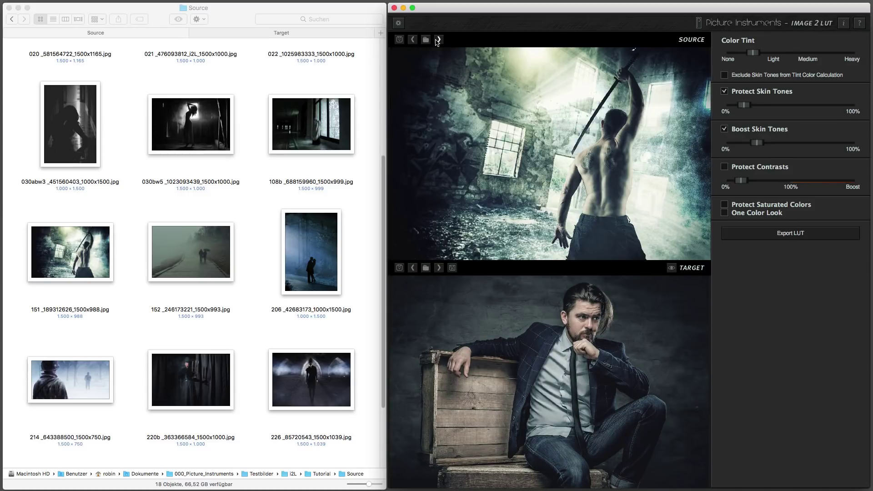
Step: Enable Protect Contrasts at about 27% and advance the source to the silhouetted man in the dark corridor
click(438, 40)
drag(741, 180, 749, 185)
click(439, 40)
click(439, 40)
click(439, 40)
click(439, 40)
click(439, 41)
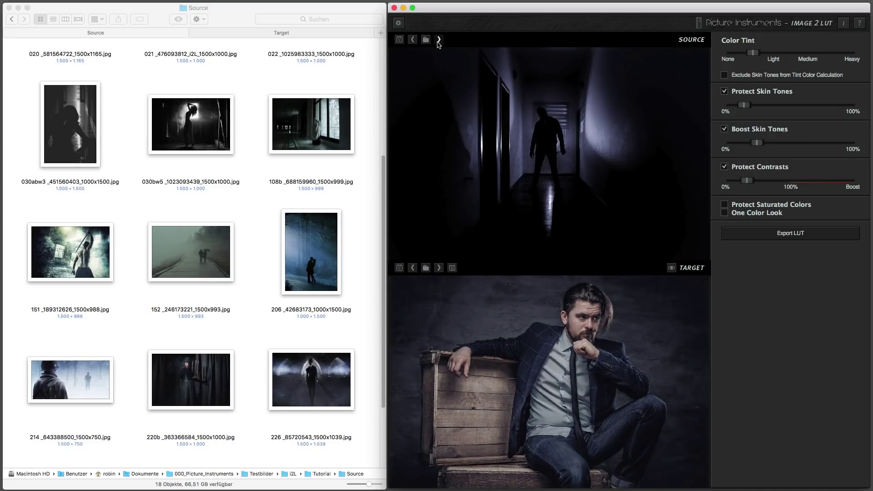
Step: Reduce Protect Contrasts to about 12% and advance the source to the cowboy-hat woman in the barn doorway
click(439, 41)
drag(750, 180, 737, 181)
click(439, 40)
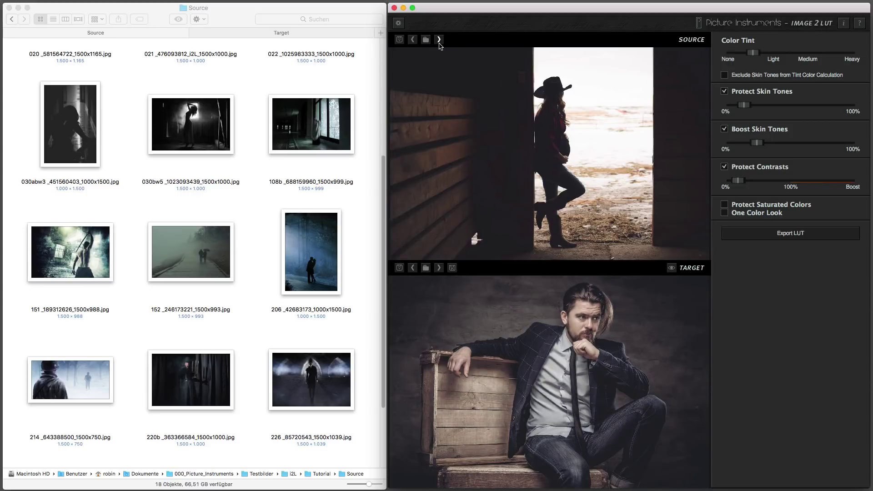
Step: Advance the target to the BMX rider in the empty hall and preview source looks through to the silhouette at the fountain
click(439, 267)
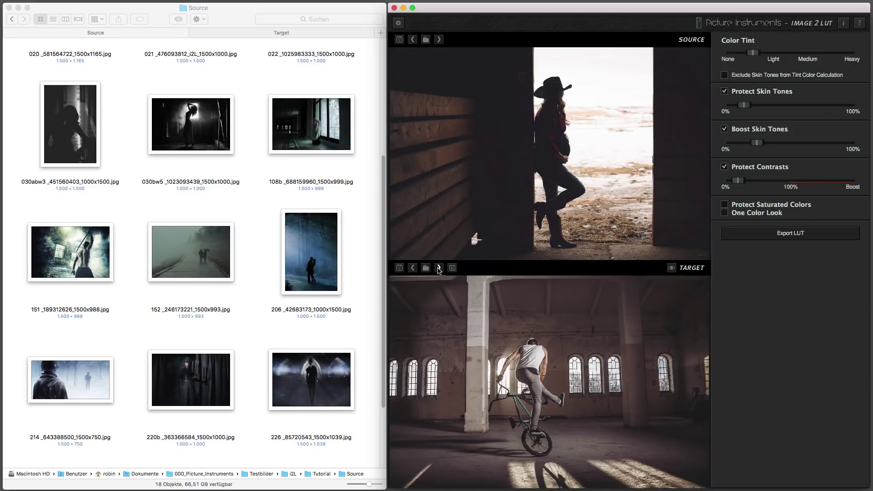
click(439, 40)
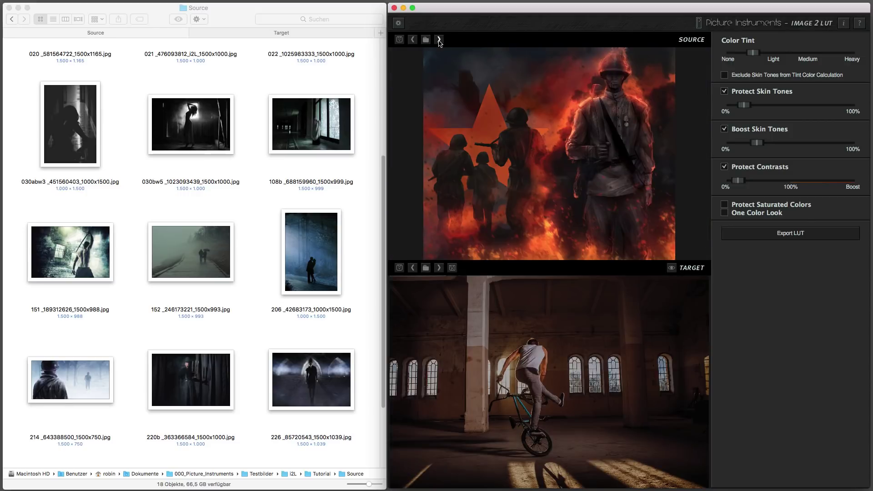
click(439, 40)
click(439, 41)
click(439, 40)
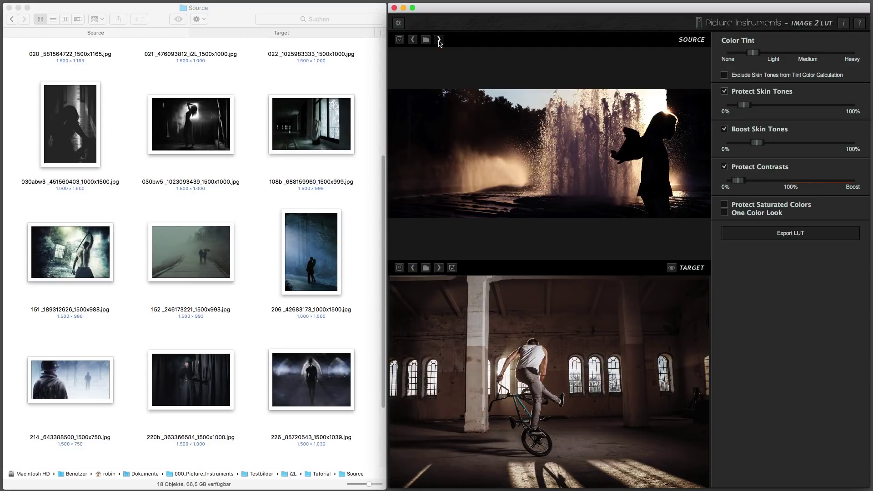
Step: Preview further source looks on the BMX rider, through to the couple with an umbrella on the foggy path
click(439, 40)
click(439, 40)
click(439, 40)
click(439, 40)
click(439, 40)
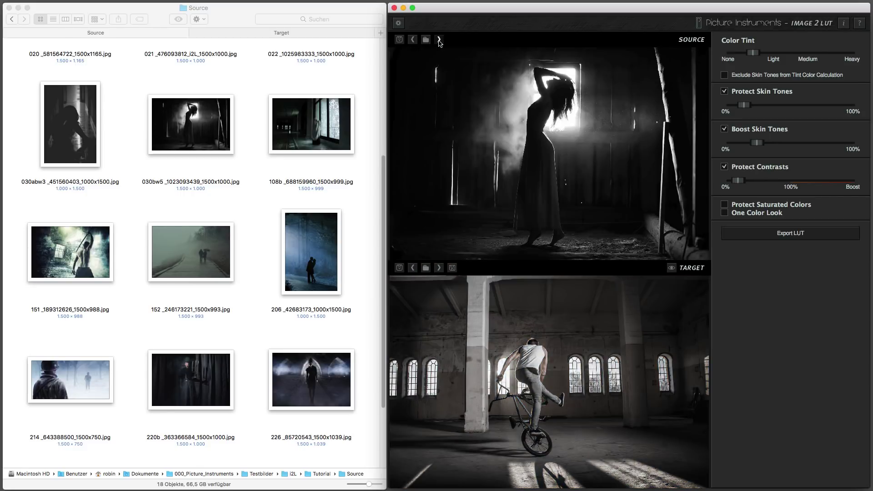
click(439, 40)
click(439, 40)
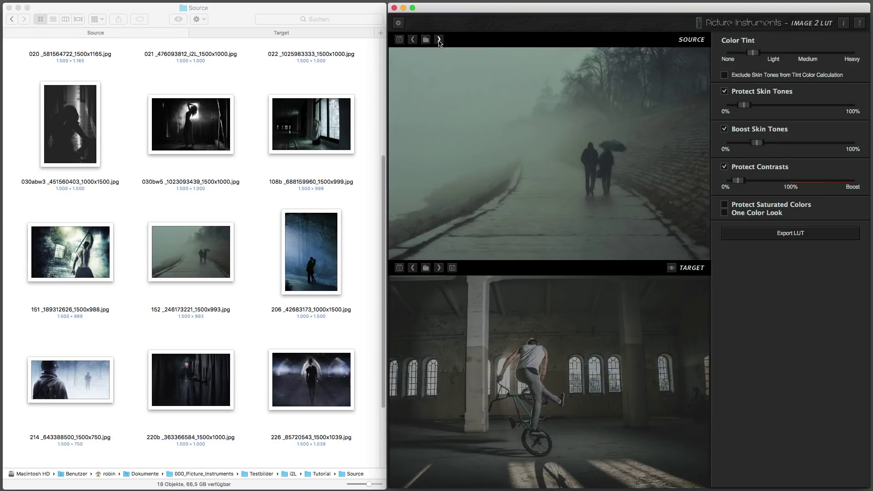